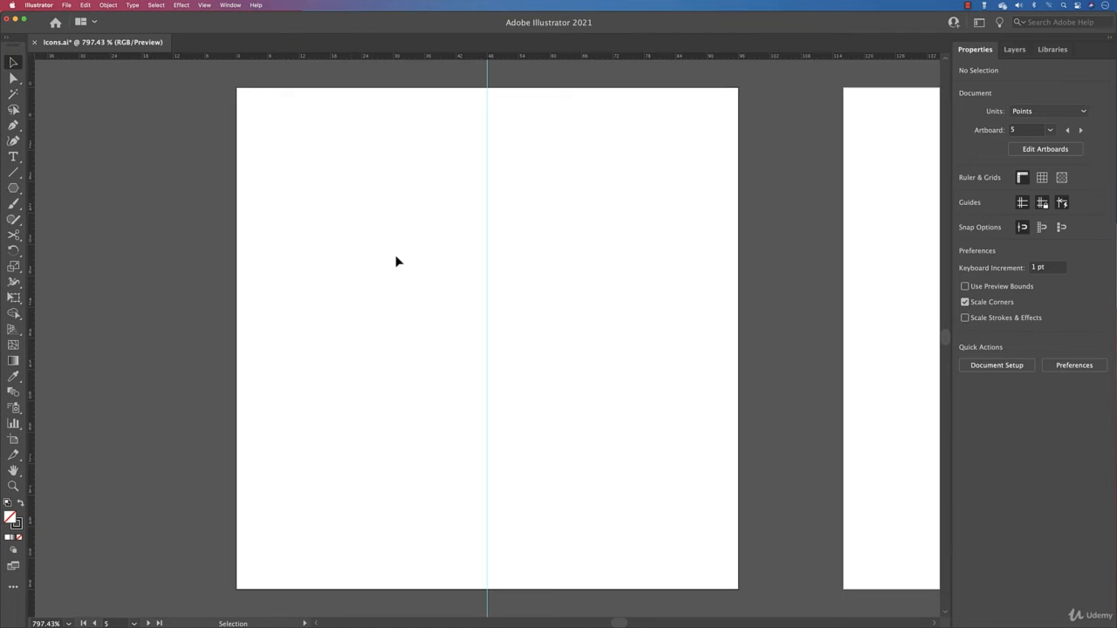
Step: Draw an upright triangle in the artboard's upper-left area with the Polygon tool and resize it to about 24.5 × 22.6 pt
click(14, 187)
click(85, 236)
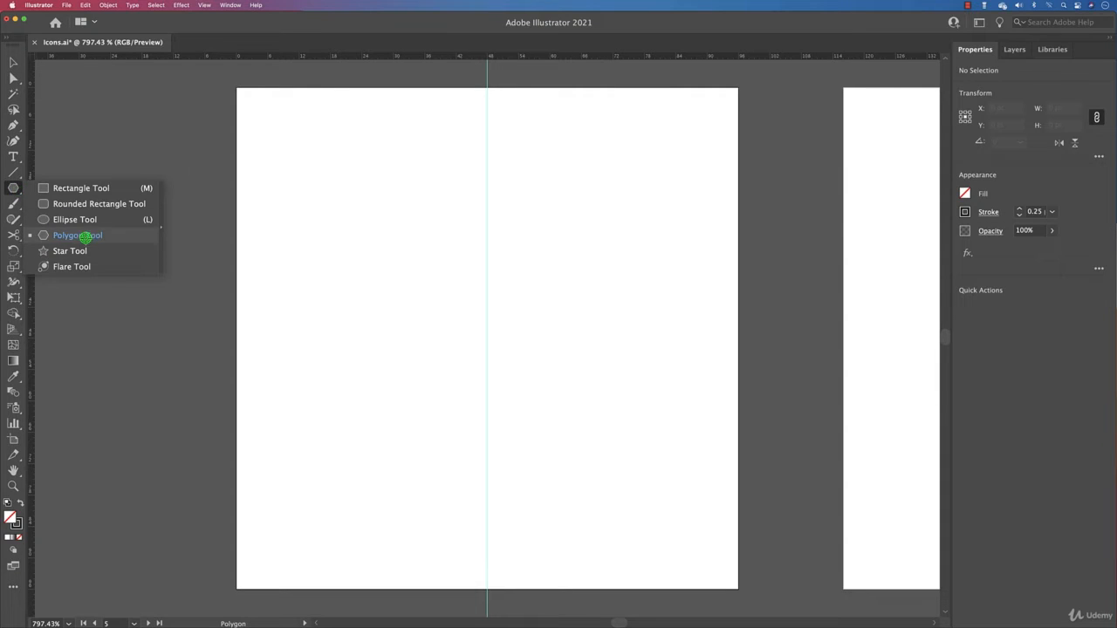
click(377, 256)
click(595, 362)
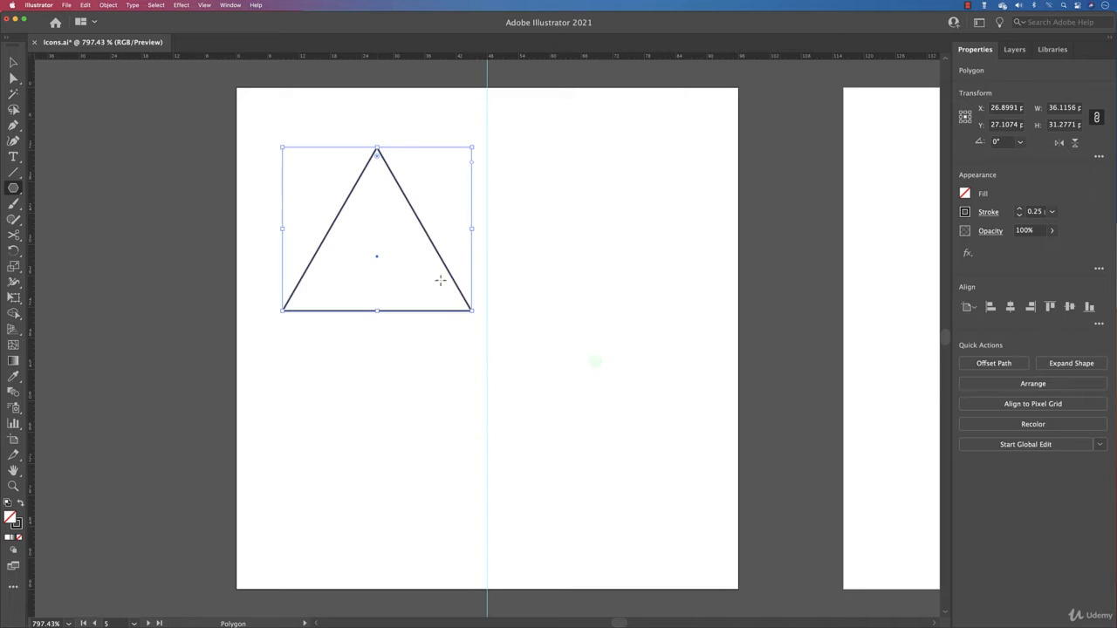
drag(476, 313, 420, 265)
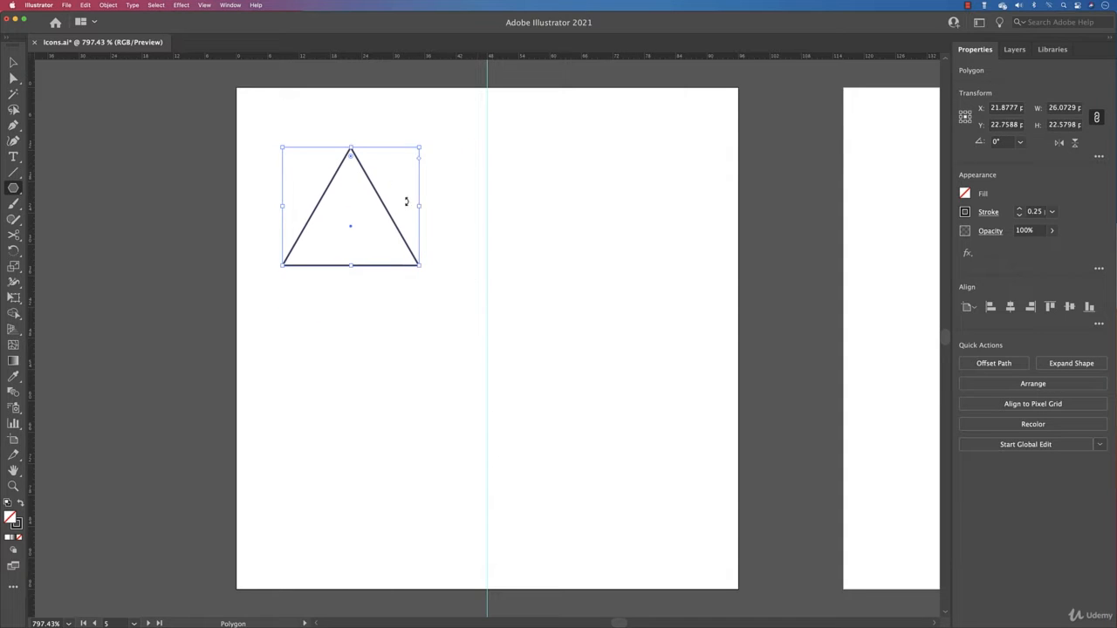
drag(419, 208, 411, 207)
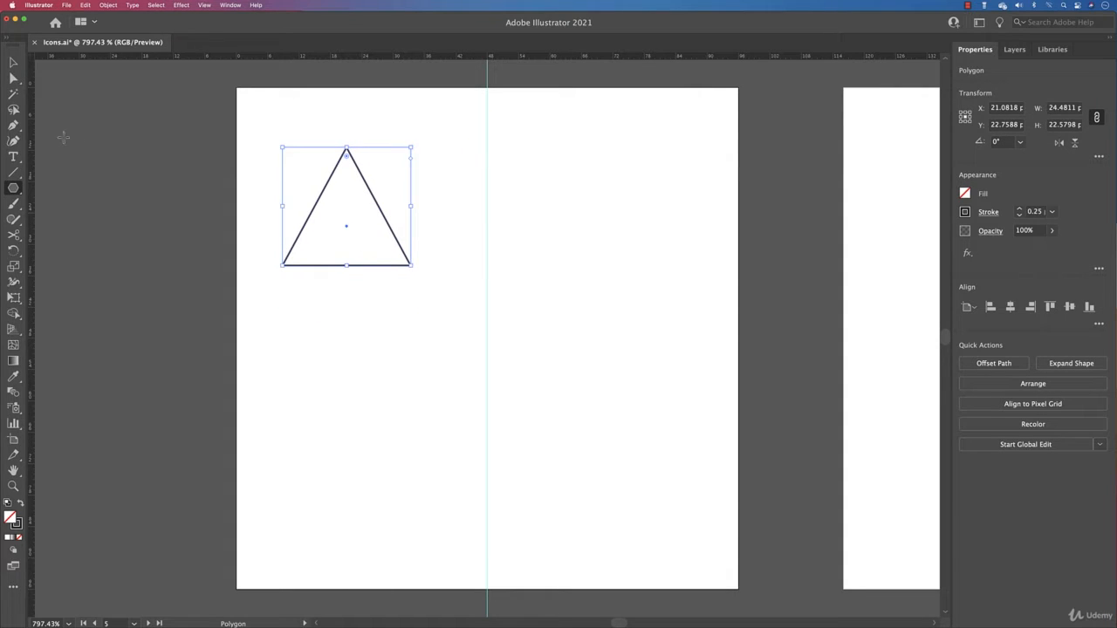
Step: Draw a narrow rectangle hanging from the triangle's base as an arrow stem and align both shapes on their horizontal centres
click(16, 191)
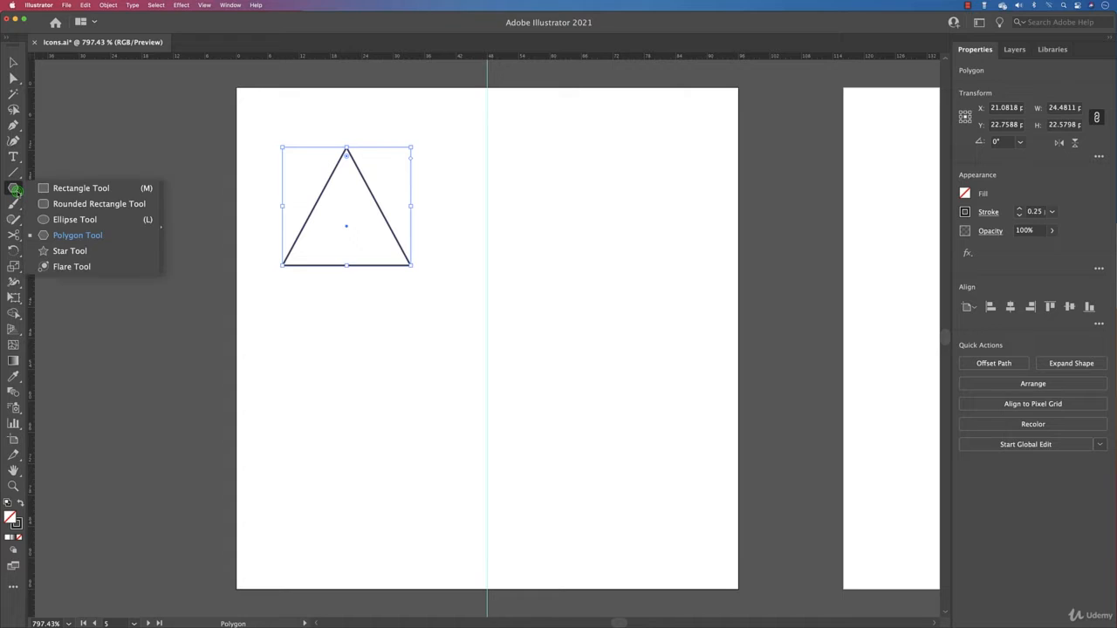
click(75, 190)
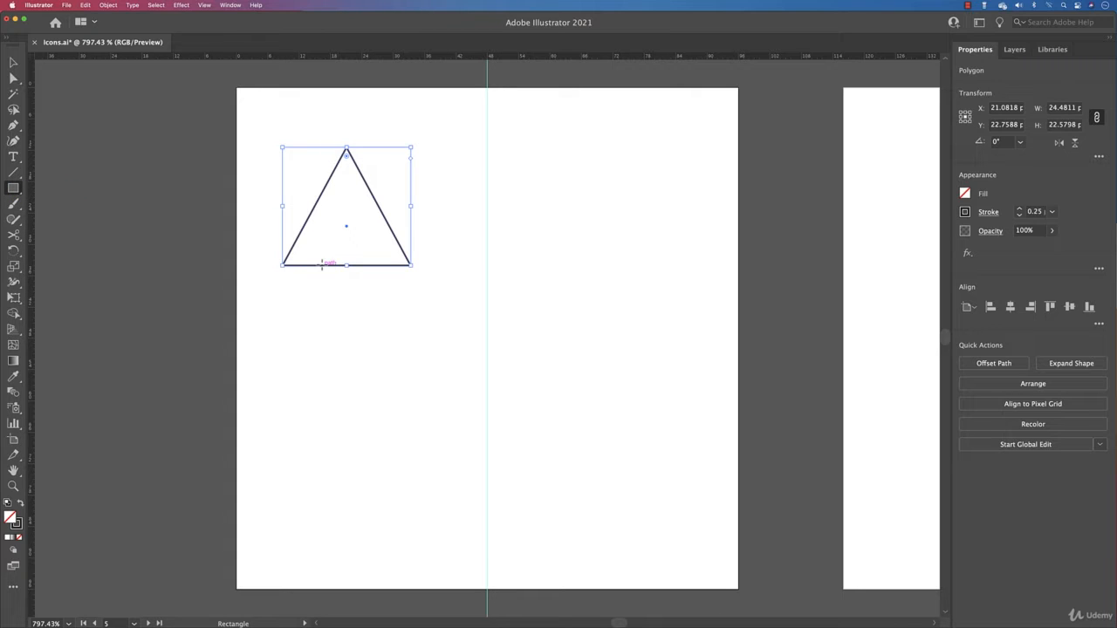
drag(321, 265, 370, 327)
key(v)
drag(227, 187, 463, 347)
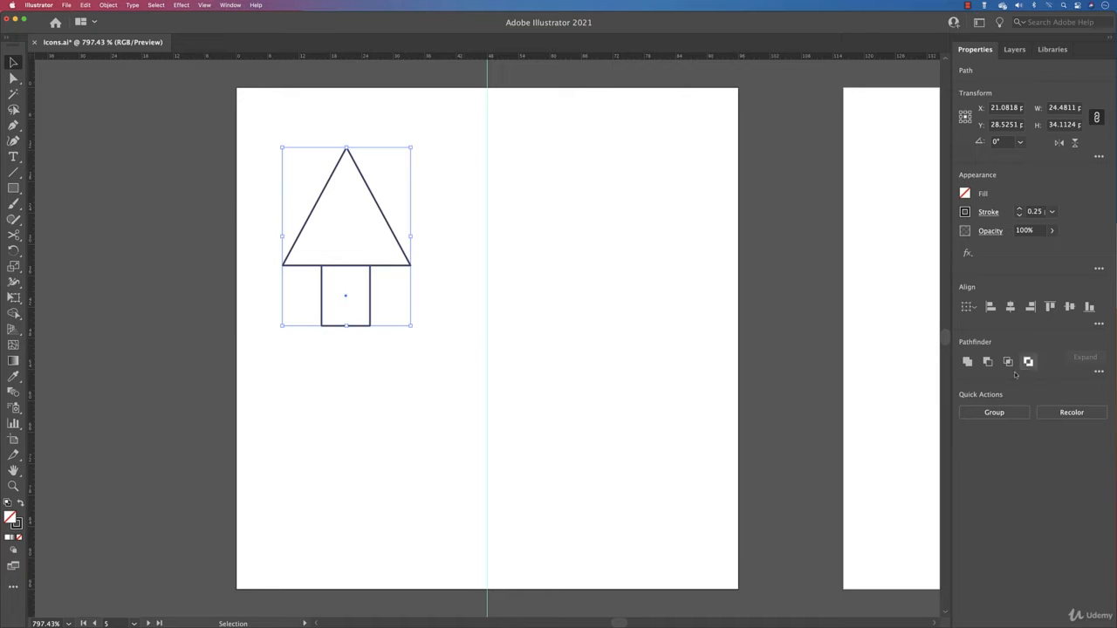
click(1009, 307)
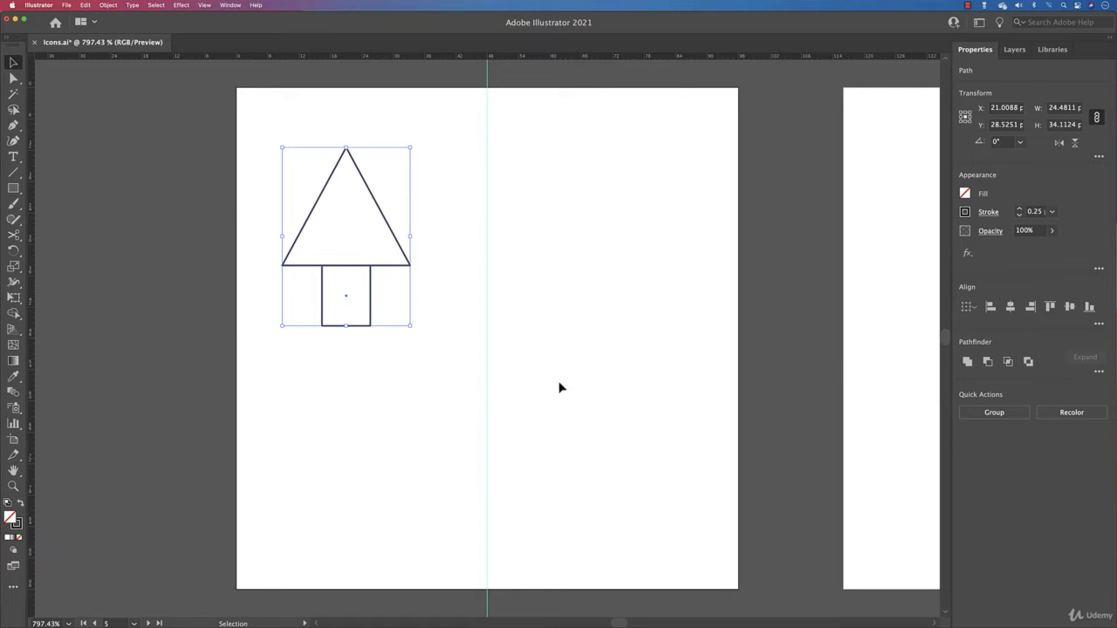
Step: Lengthen the stem rectangle downward so the whole arrow is about 37.8 pt tall
click(489, 377)
click(374, 204)
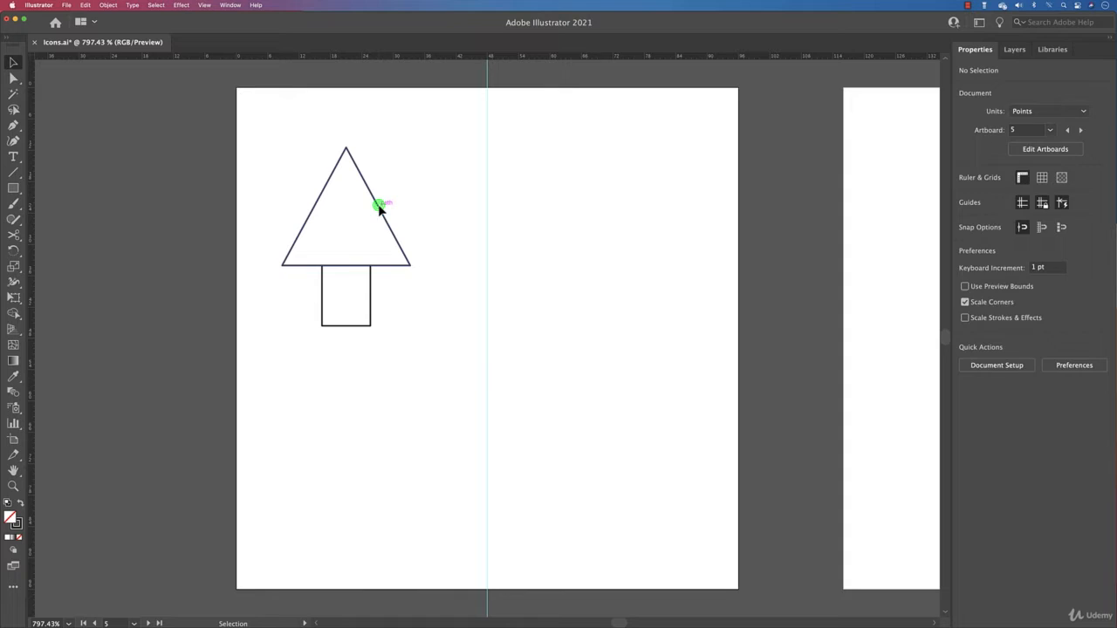
click(357, 325)
drag(343, 326, 343, 346)
Step: Remove the edge between the triangle and the stem with the Shape Builder tool to form an arrow outline
drag(436, 219, 237, 386)
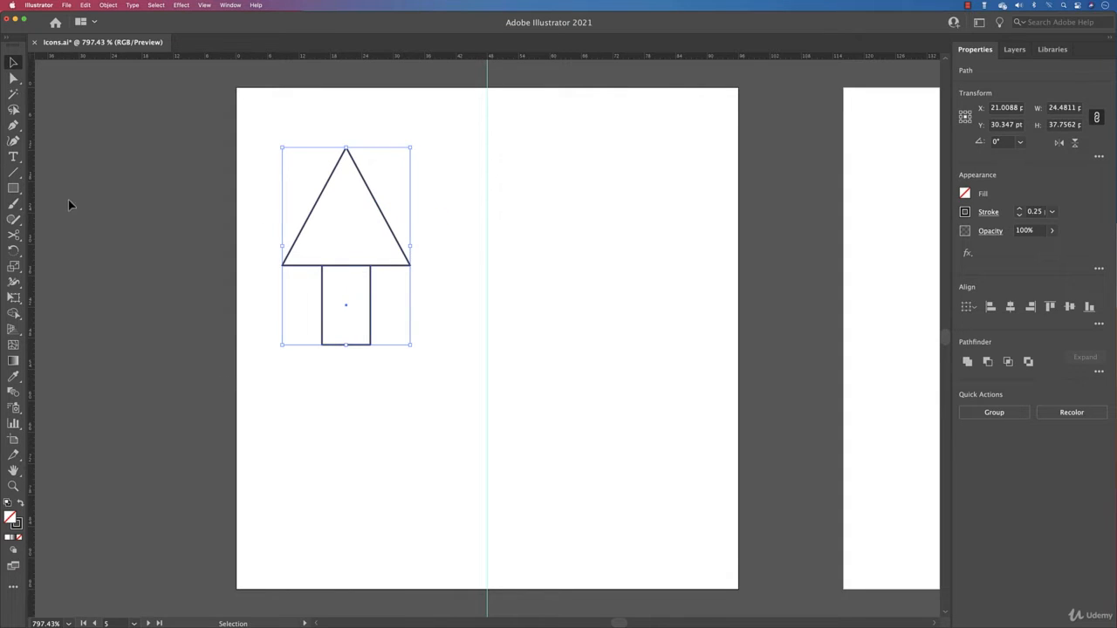
click(13, 313)
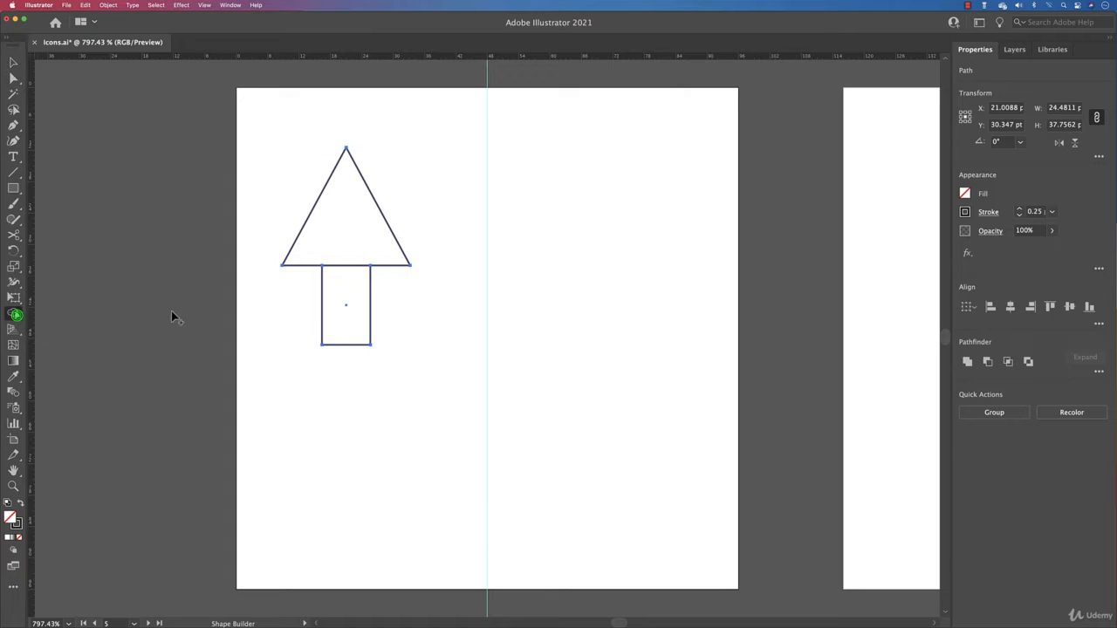
click(342, 268)
click(15, 63)
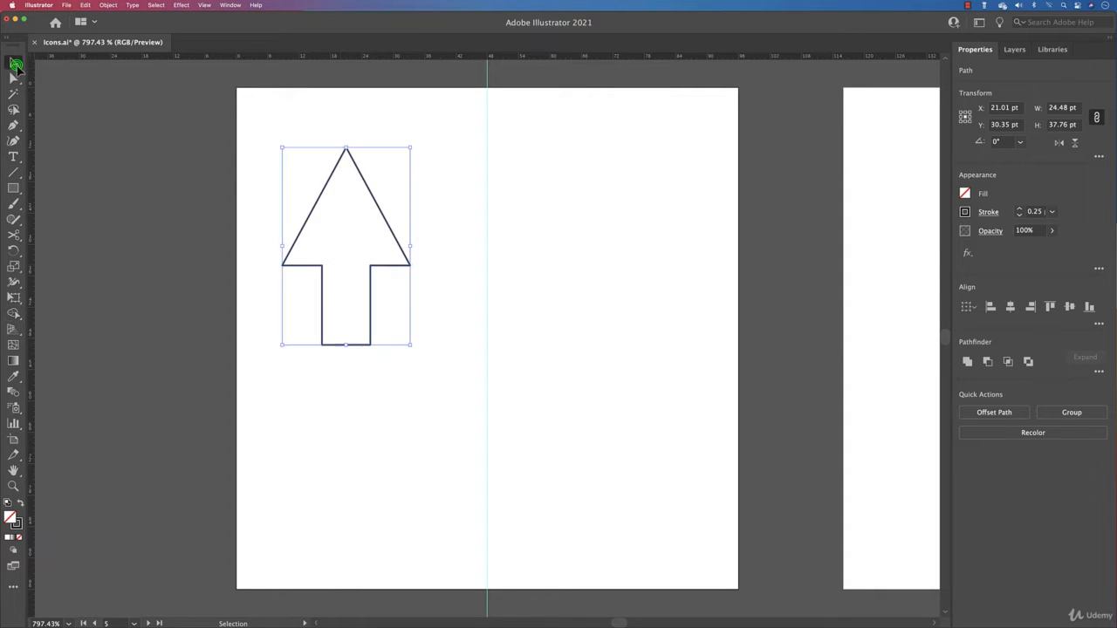
Step: Group the arrow's head and stem and scale the group down proportionally to a small up arrow
click(258, 159)
click(410, 264)
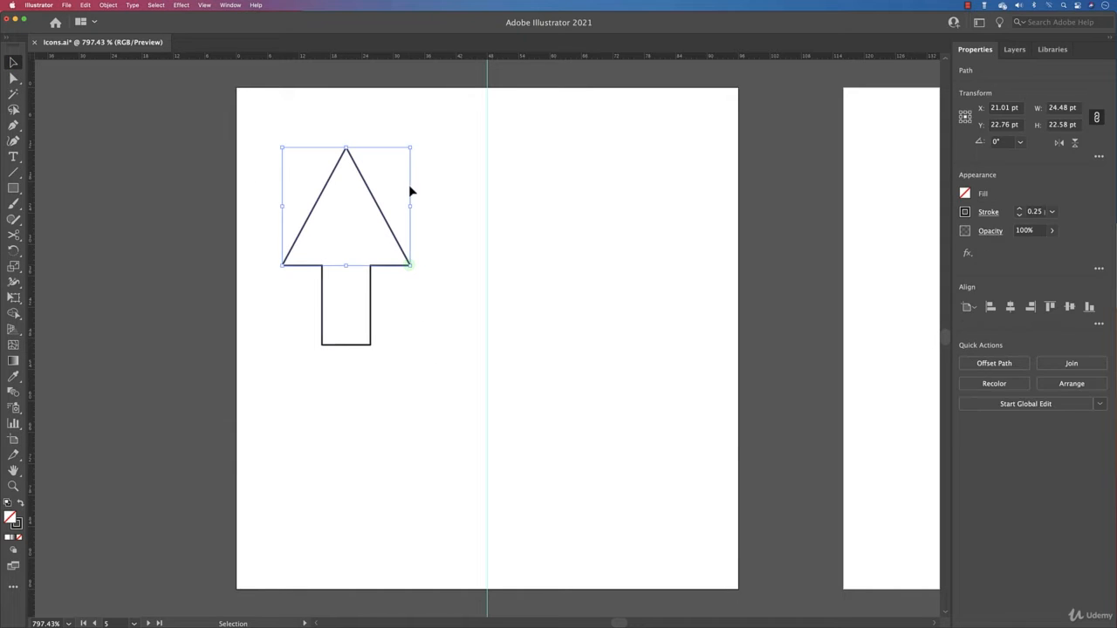
shift+click(370, 324)
key(super+g)
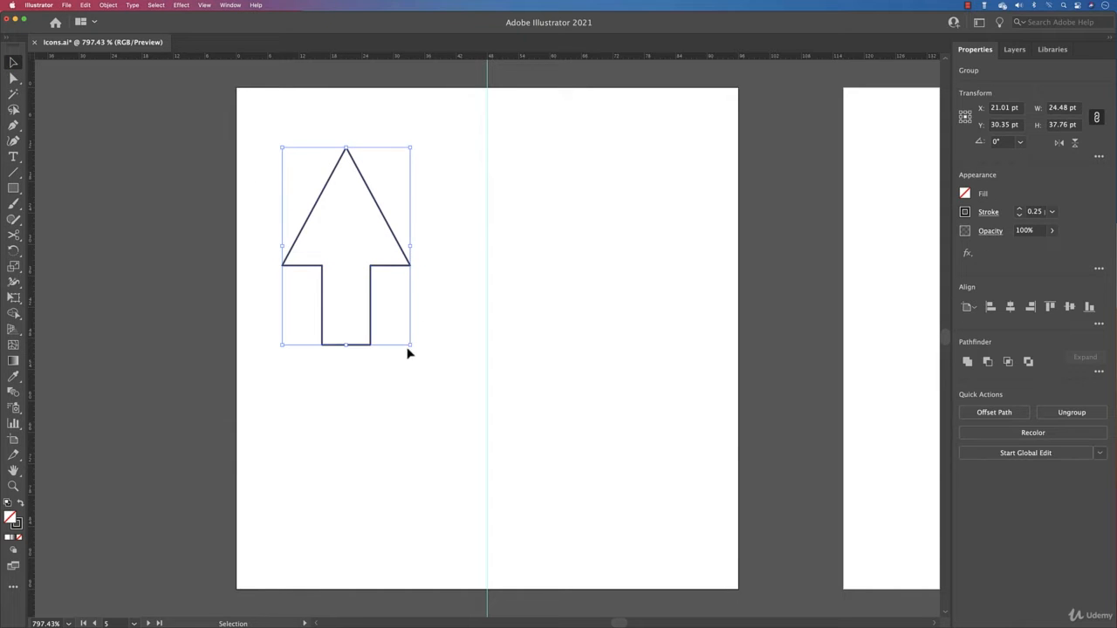
drag(410, 346, 304, 200)
click(317, 230)
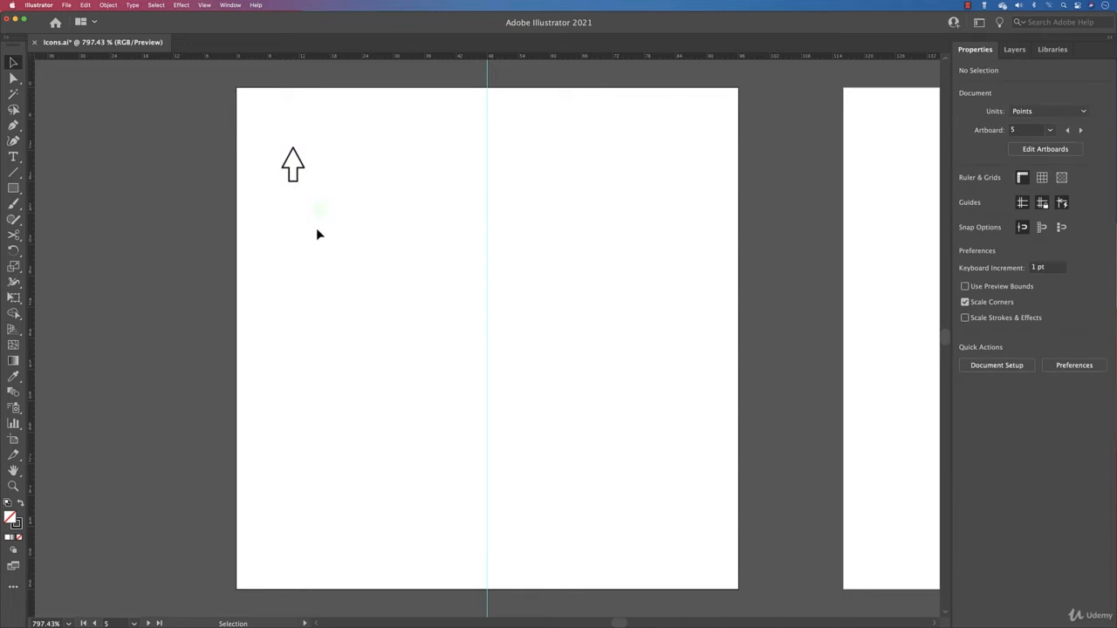
Step: Draw a rectangle about 50 × 32 pt, centre it horizontally on the artboard and slightly round its corners
click(14, 187)
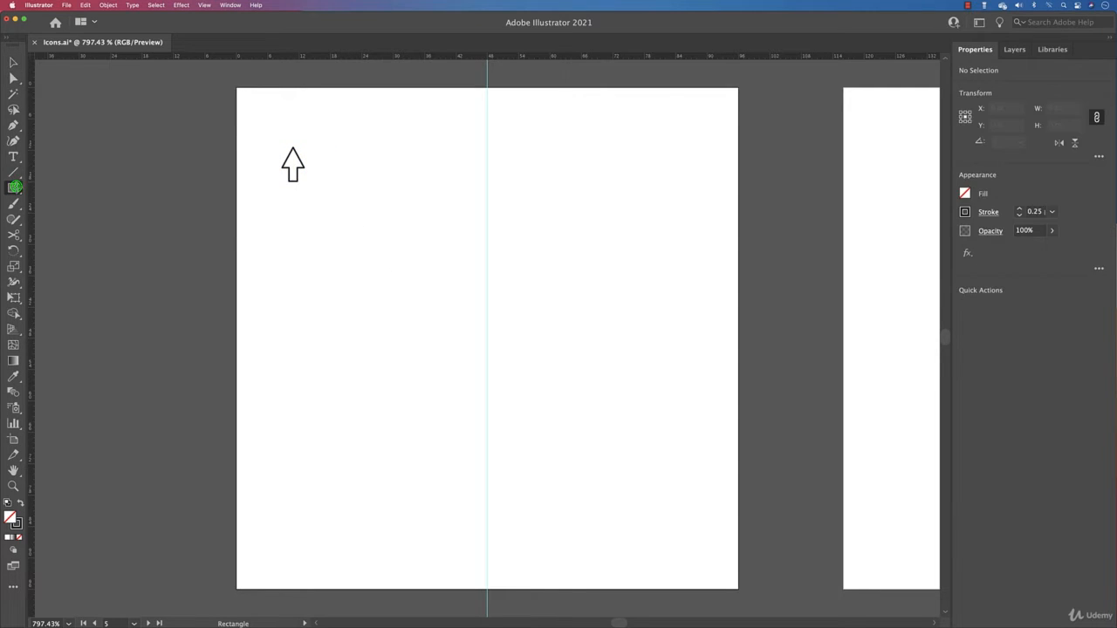
drag(365, 239, 627, 406)
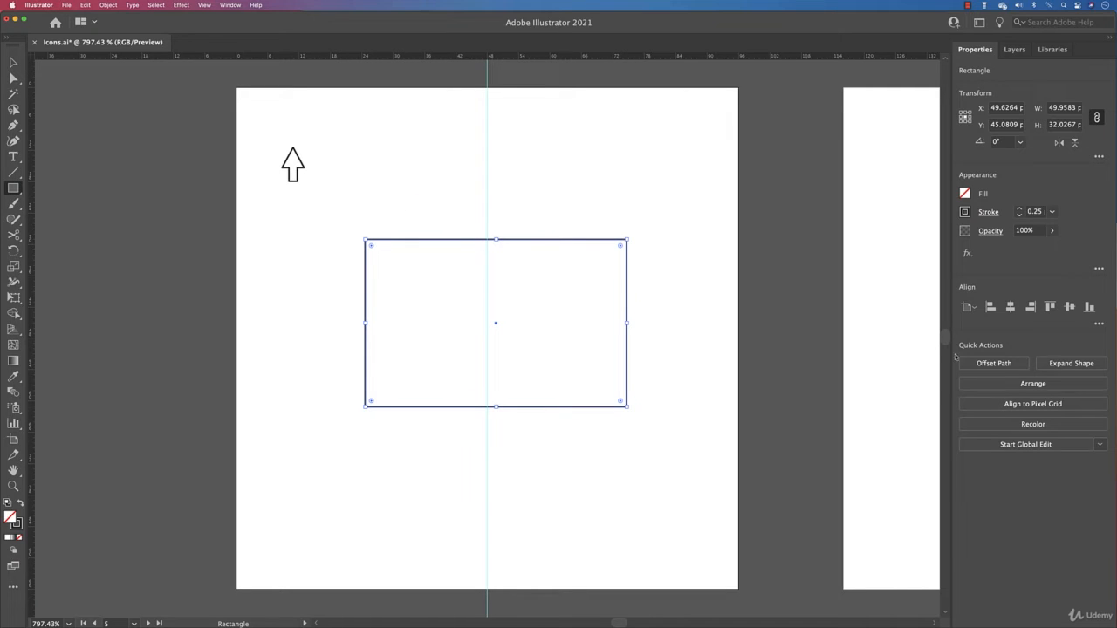
click(1008, 307)
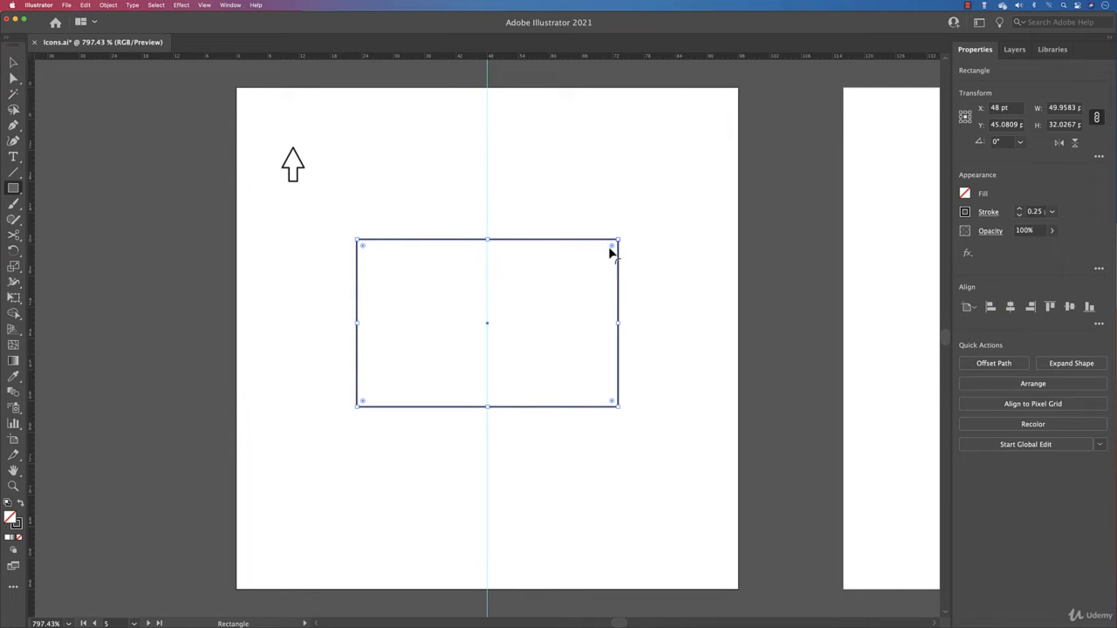
drag(613, 250, 612, 252)
Step: Draw a triangle about 21.6 × 18.7 pt and place it near the vertical guide, overlapping the rounded rectangle's bottom edge
click(14, 187)
click(15, 187)
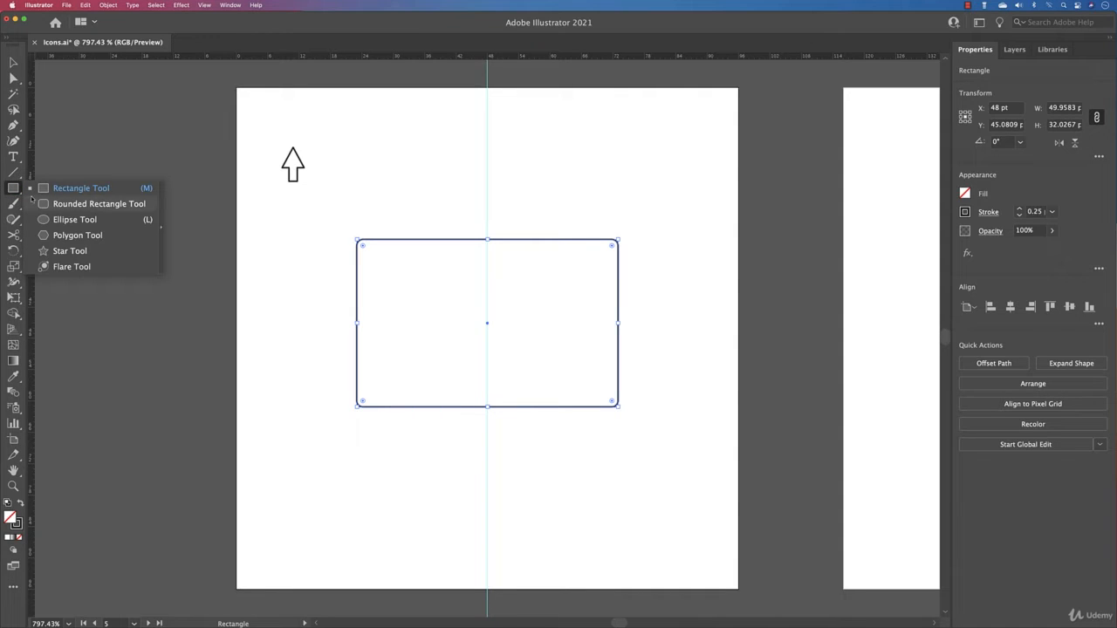
click(85, 236)
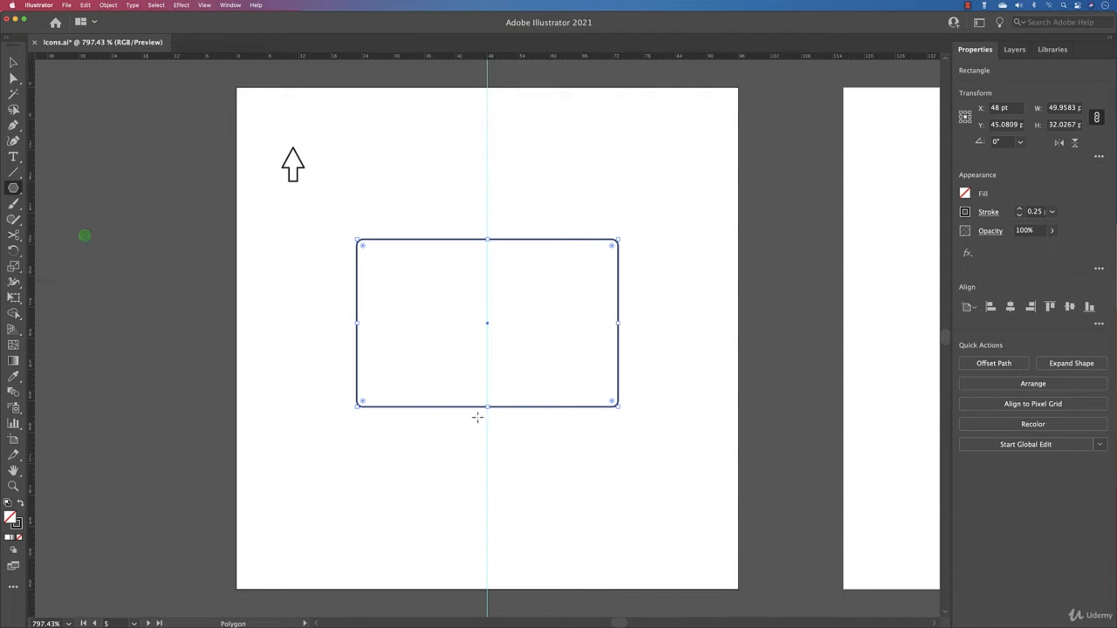
drag(410, 458, 410, 334)
key(v)
drag(470, 442, 501, 379)
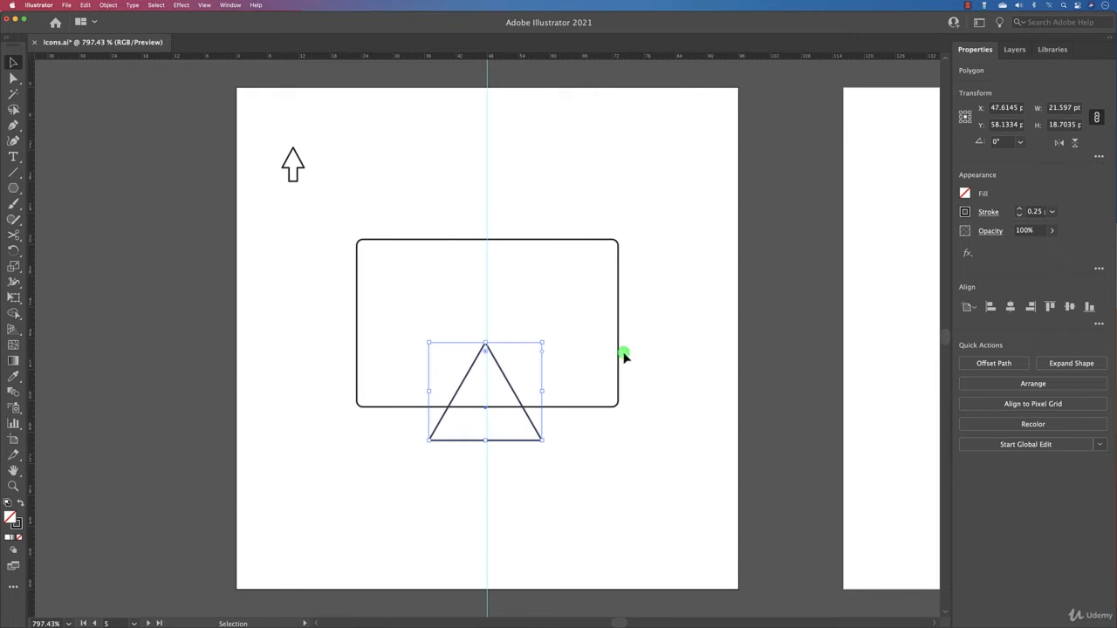
Step: Remove the part of the triangle inside the rounded rectangle with the Shape Builder tool, leaving a trapezoid monitor stand
drag(623, 355, 508, 429)
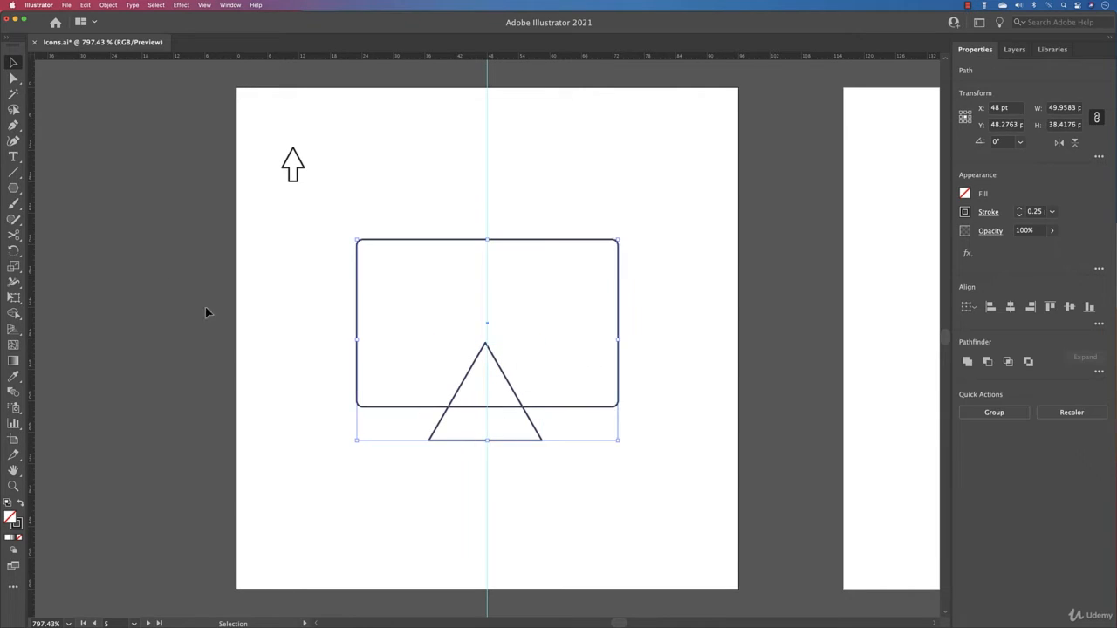
click(13, 314)
alt+click(499, 373)
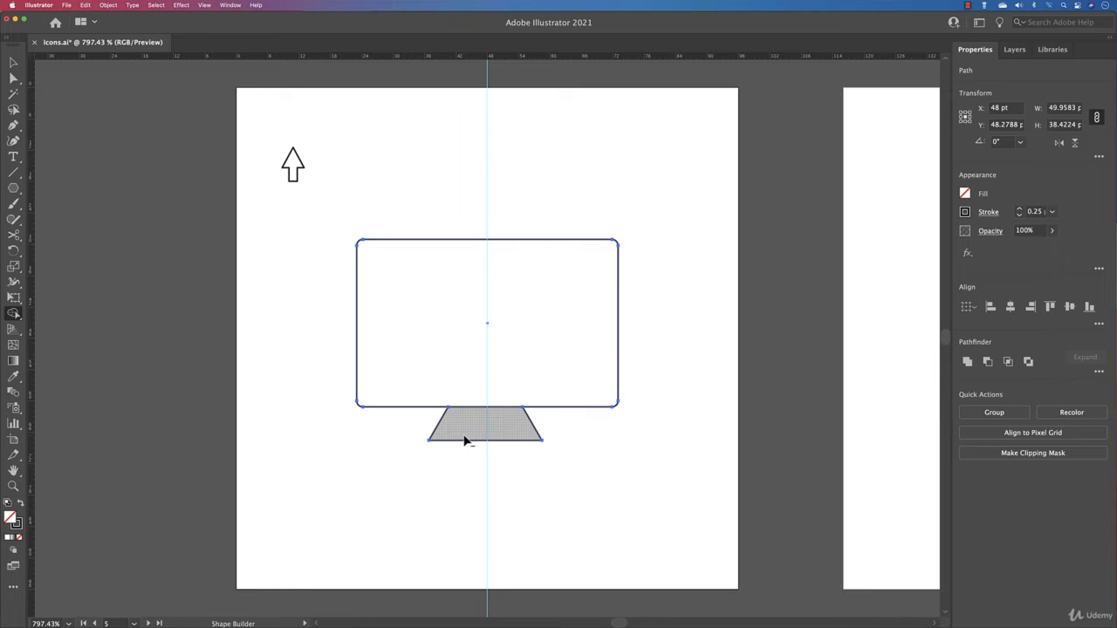
Step: Add a horizontal ruler guide across the lower part of the monitor stand
scroll(465, 441, up, 3)
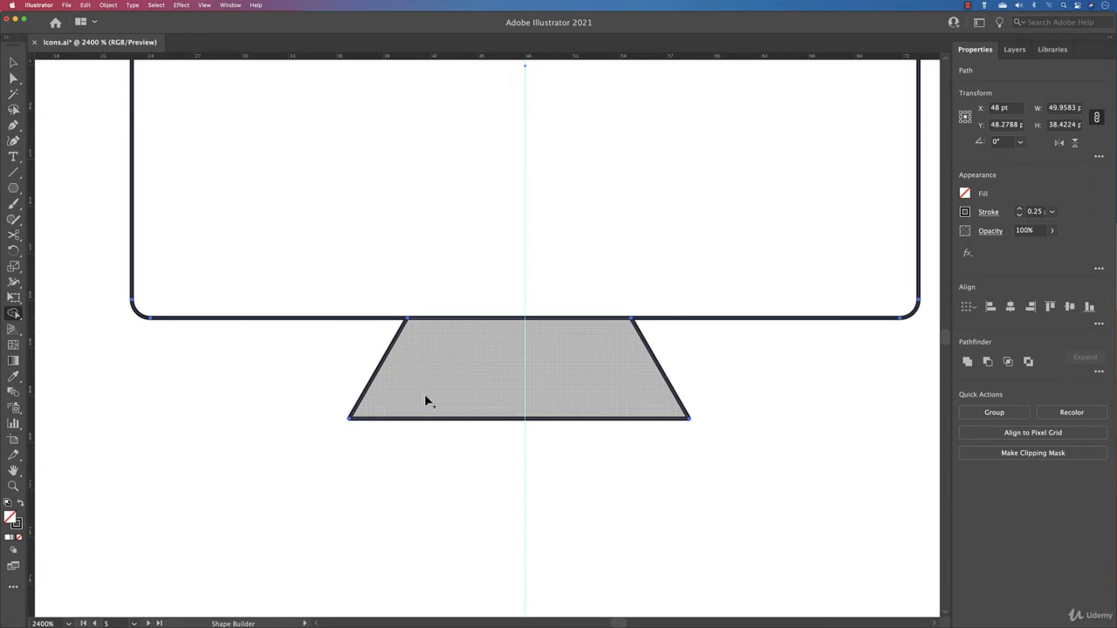
key(v)
click(13, 140)
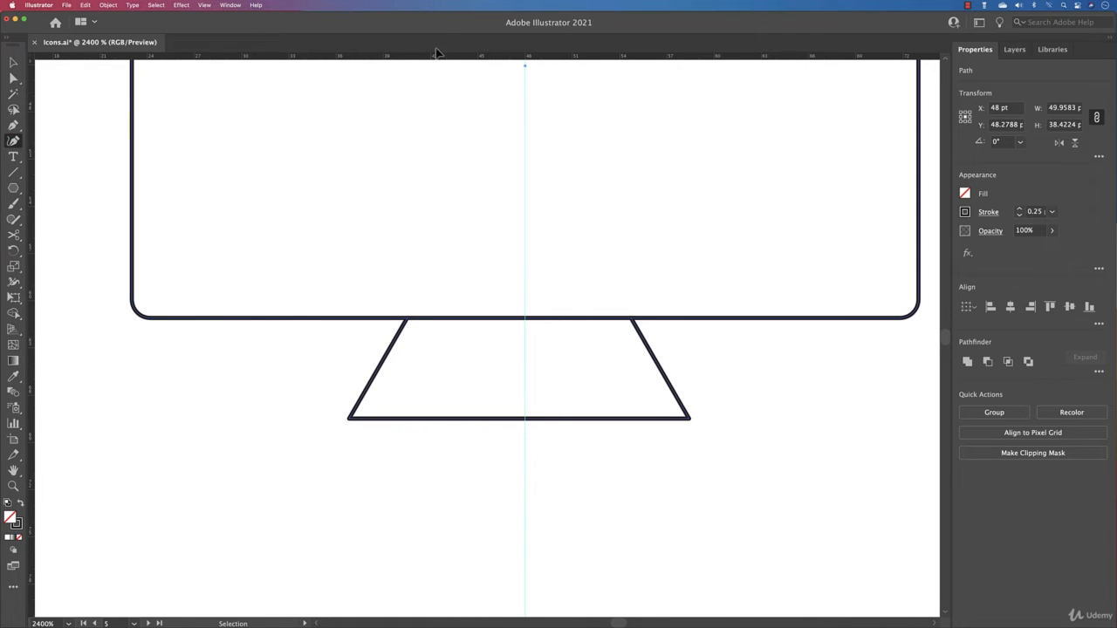
drag(438, 60, 445, 397)
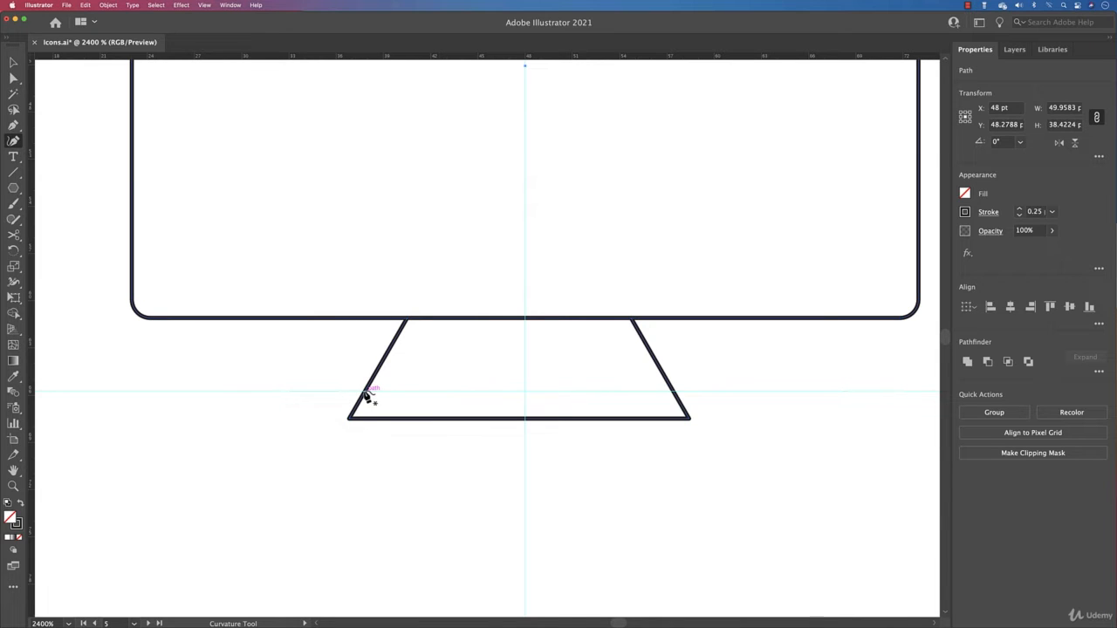
Step: Add Curvature tool points where the guide crosses the stand's two slanted sides and bend both sides inward
click(234, 247)
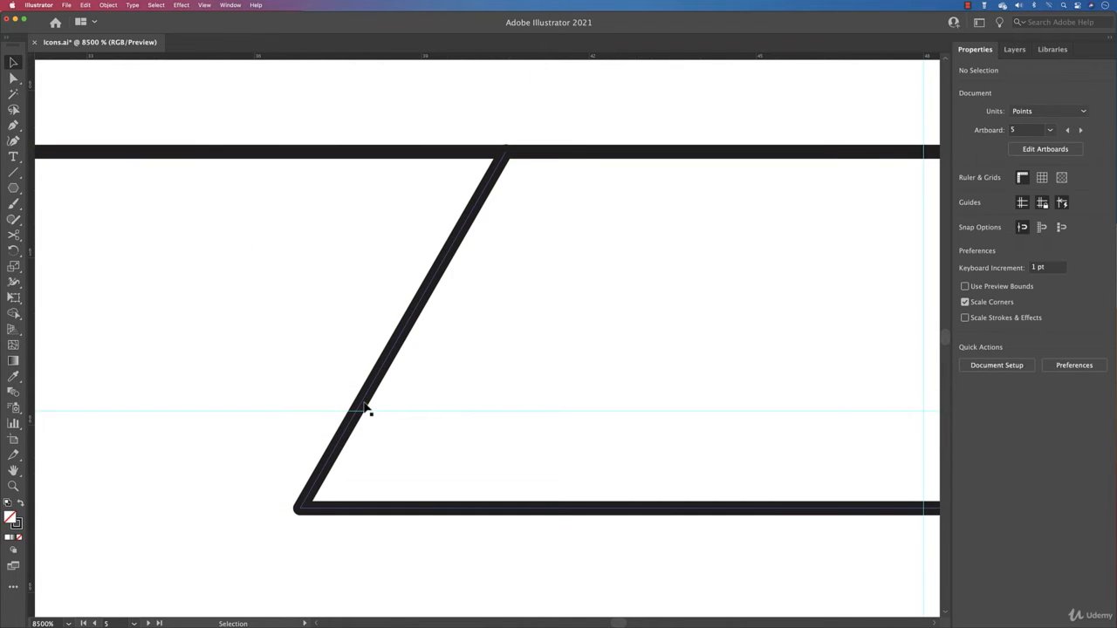
click(364, 404)
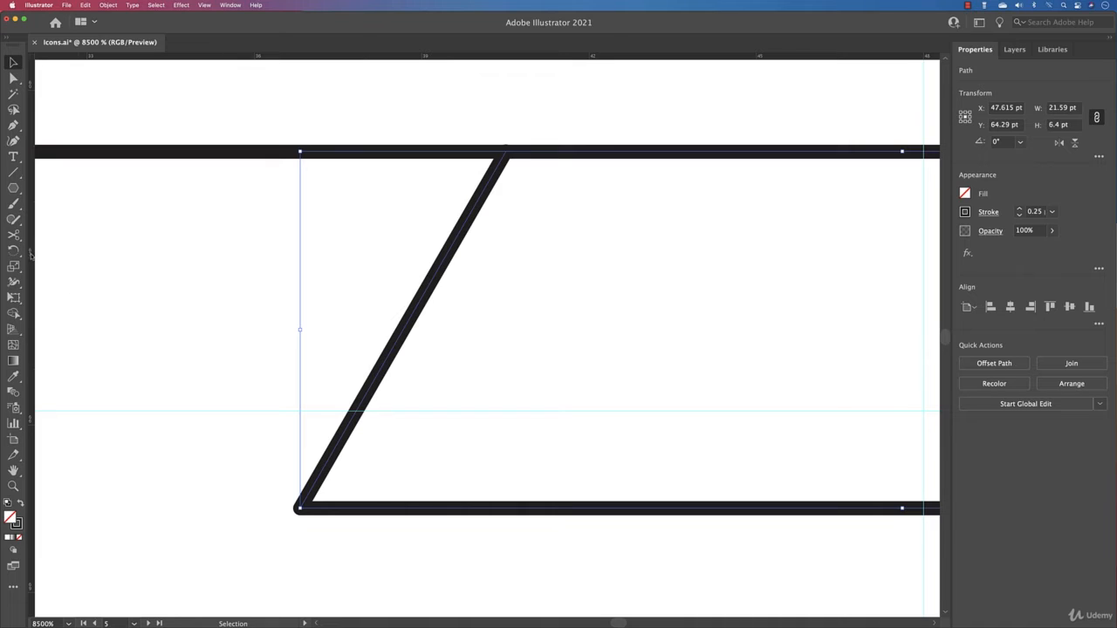
click(13, 140)
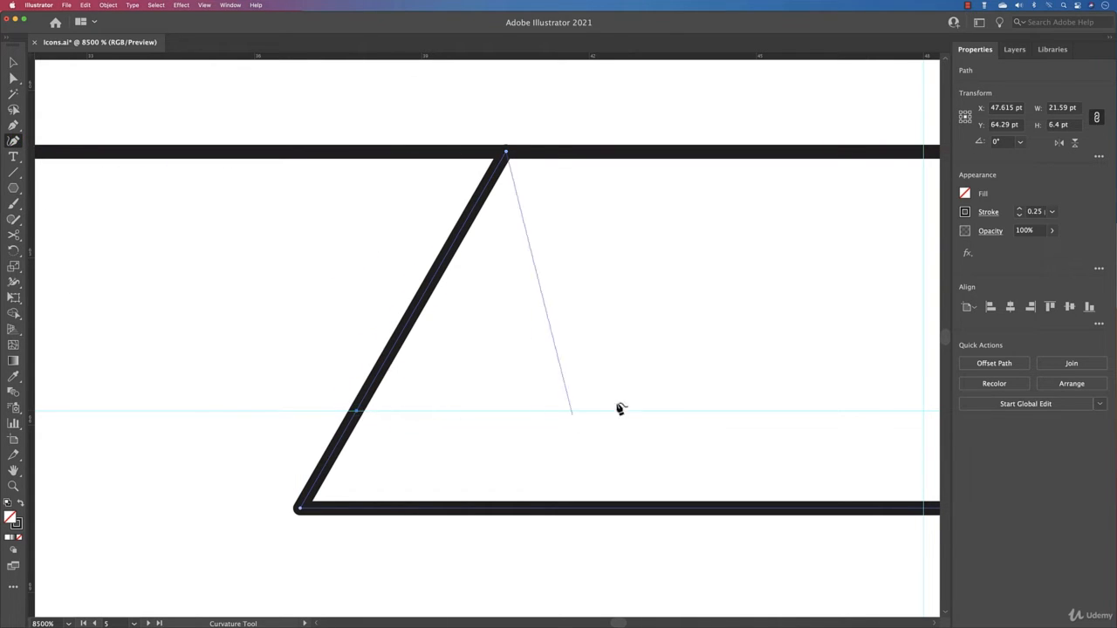
scroll(620, 409, right, 15)
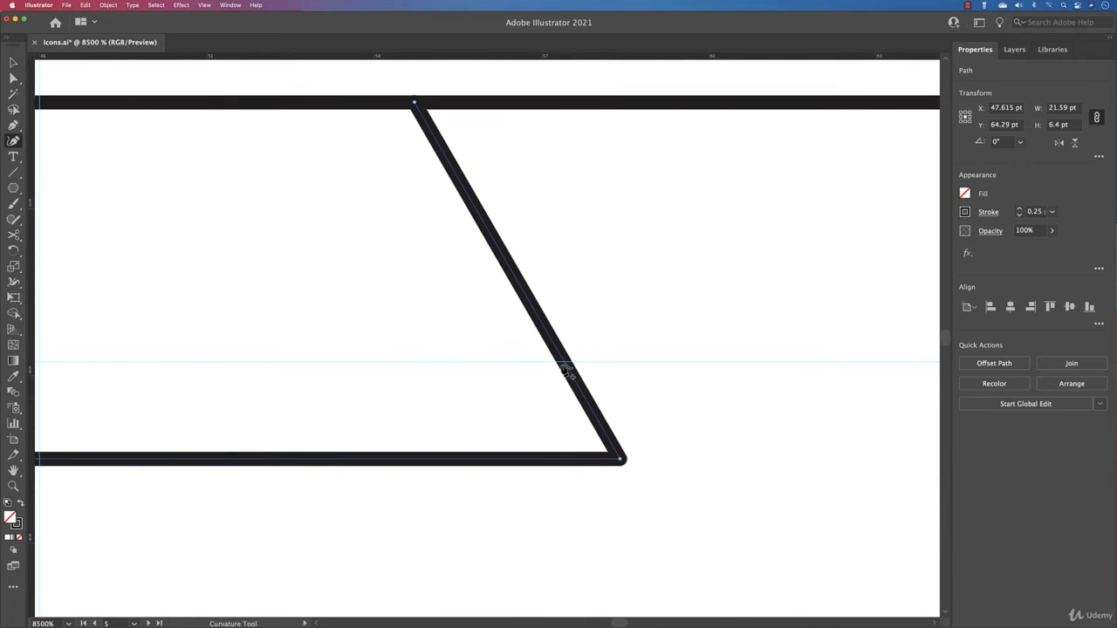
click(568, 365)
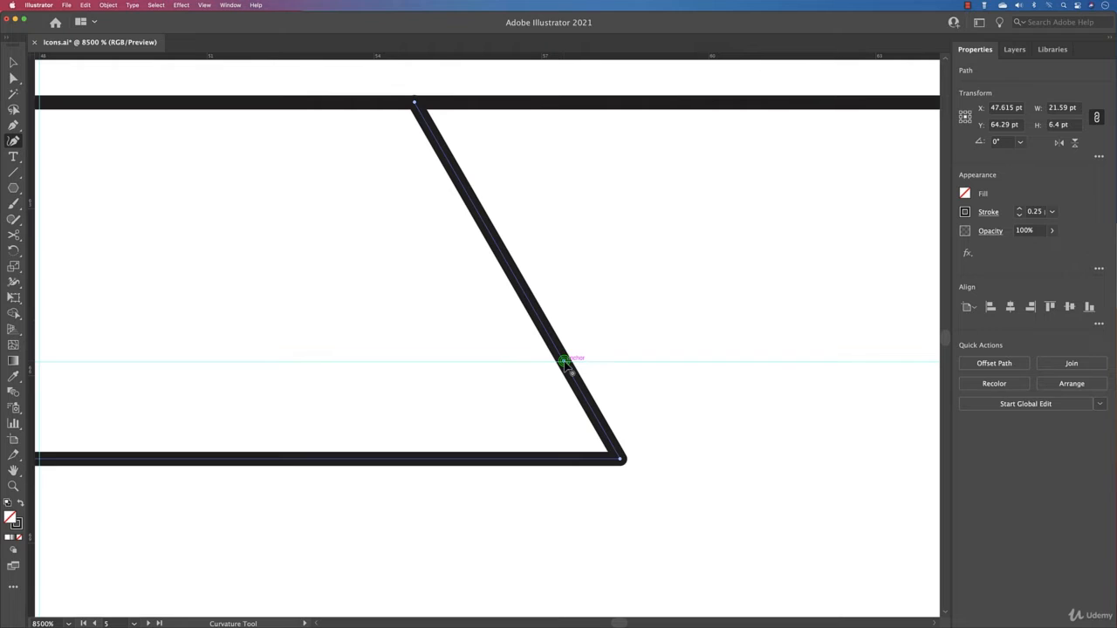
drag(567, 365, 515, 367)
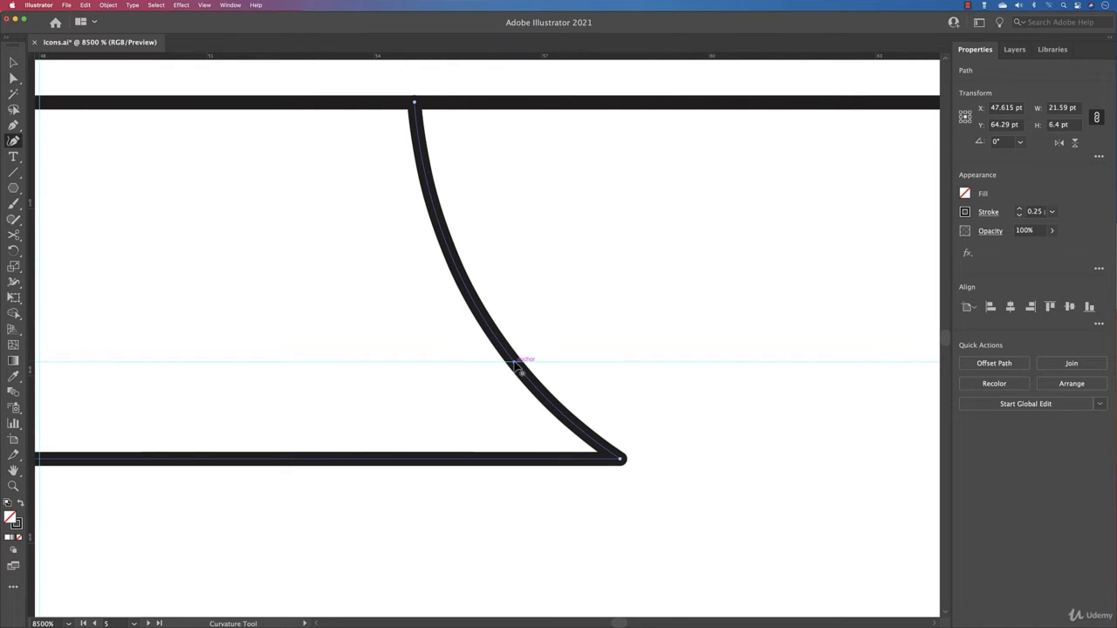
key(super+0)
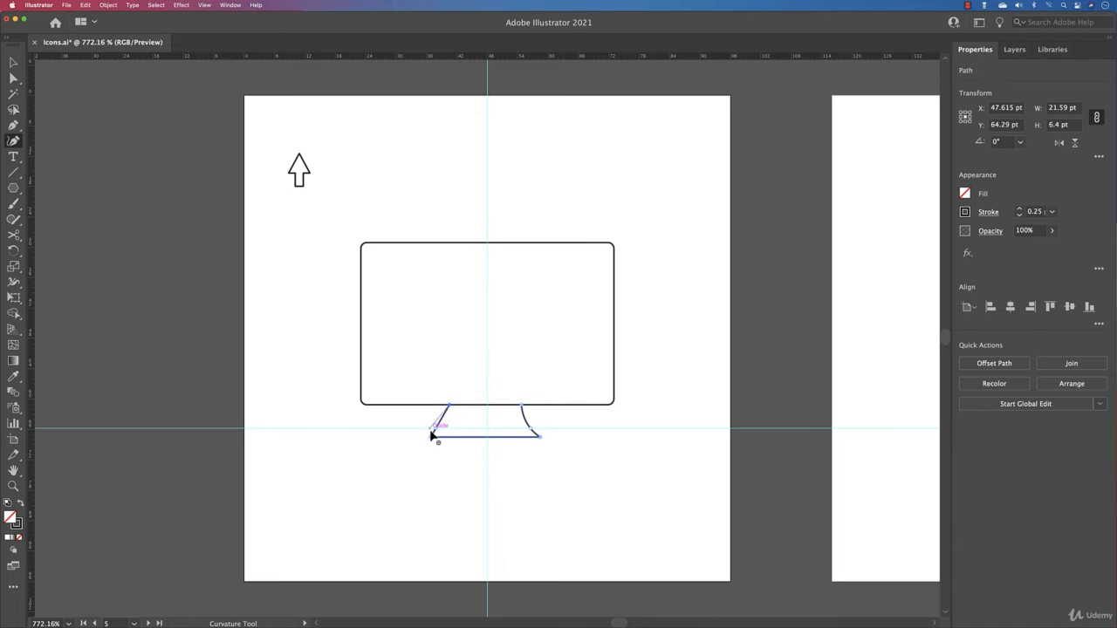
drag(439, 429, 441, 430)
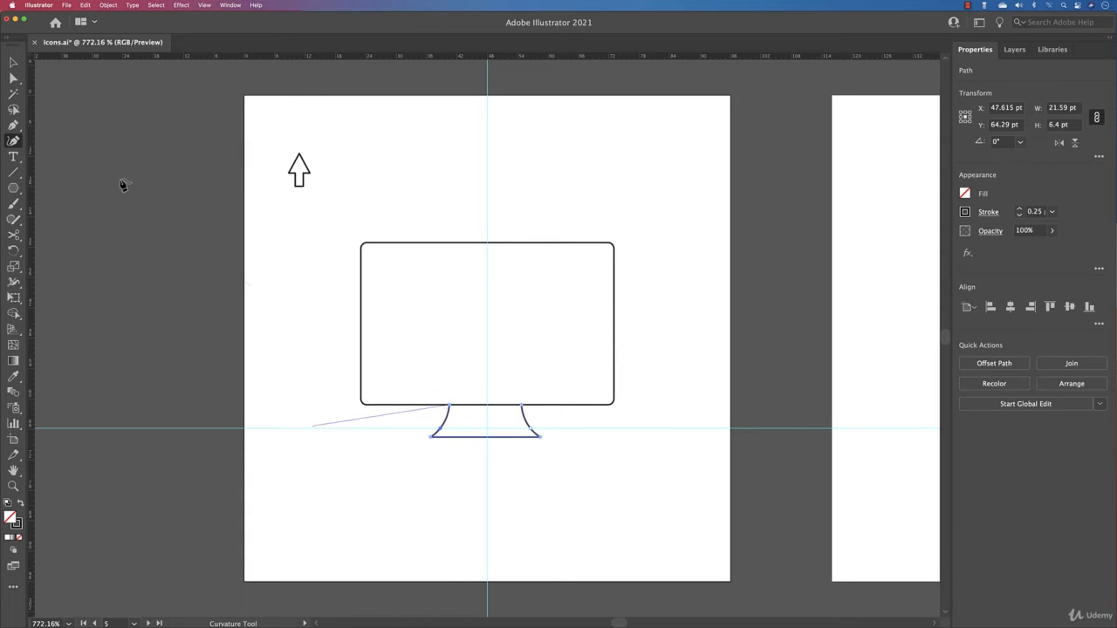
Step: Draw a horizontal line about 35.8 pt long along the stand's bottom edge and centre all monitor parts horizontally with each other
click(13, 172)
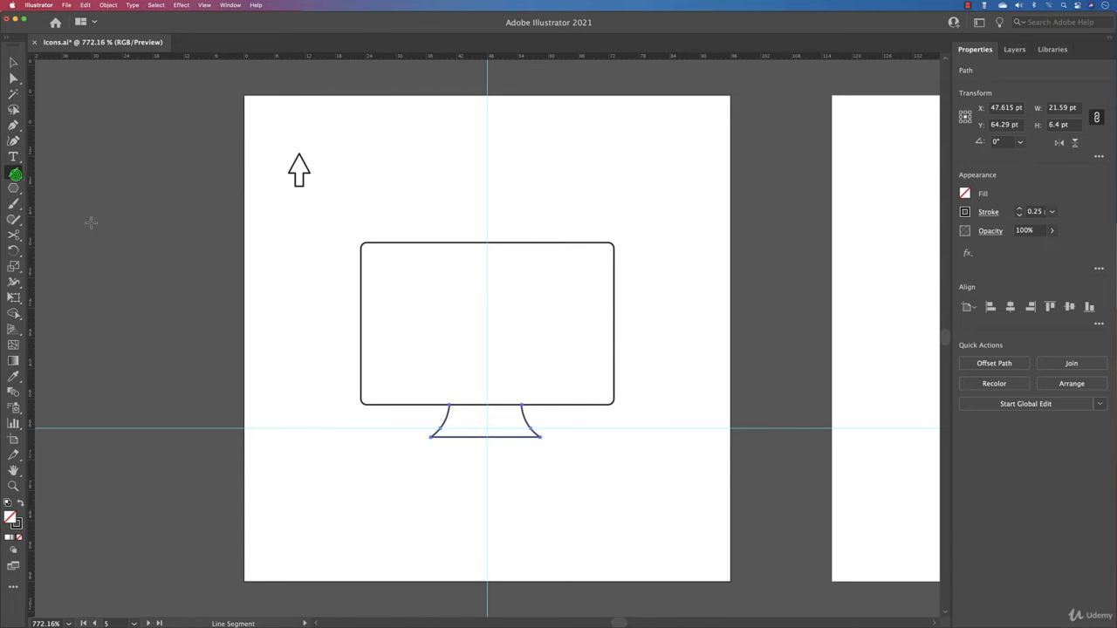
drag(399, 437, 581, 445)
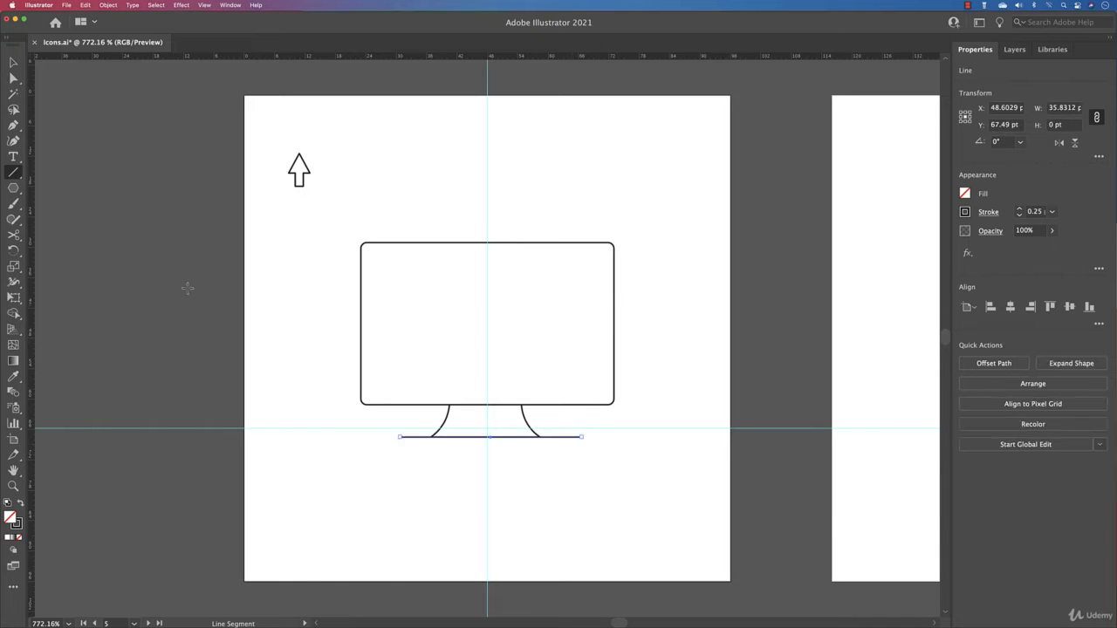
click(13, 61)
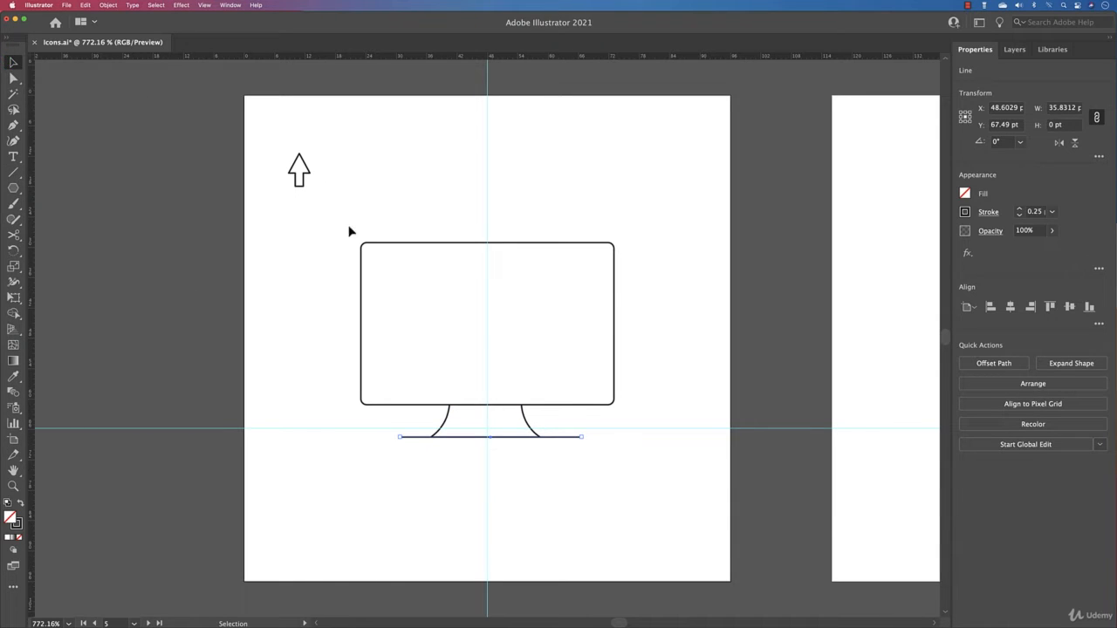
drag(345, 224, 731, 545)
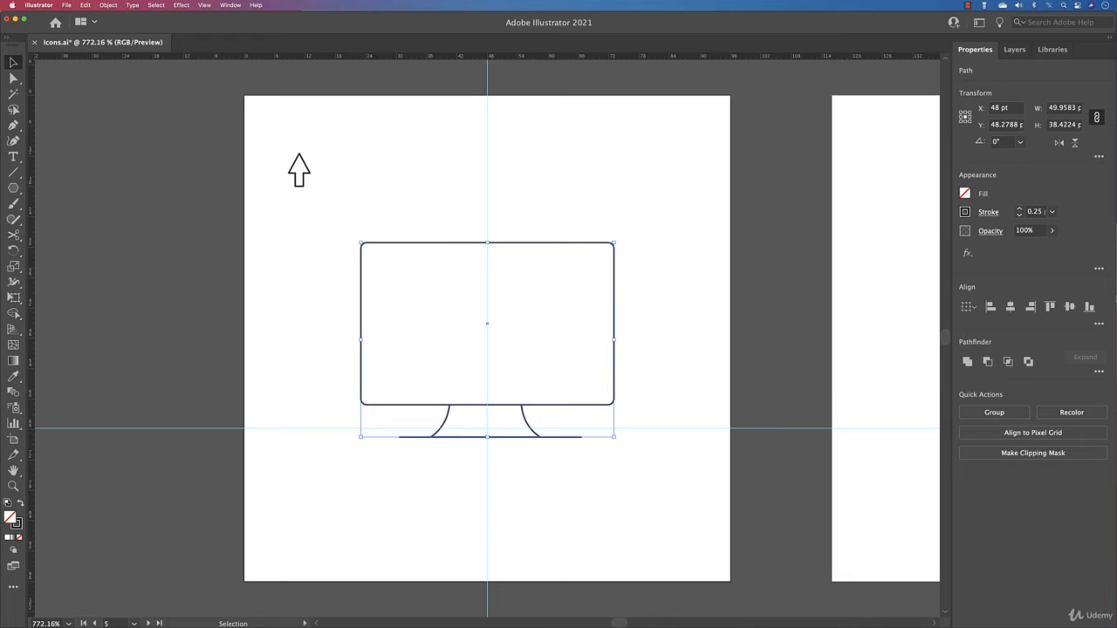
click(1010, 307)
click(678, 381)
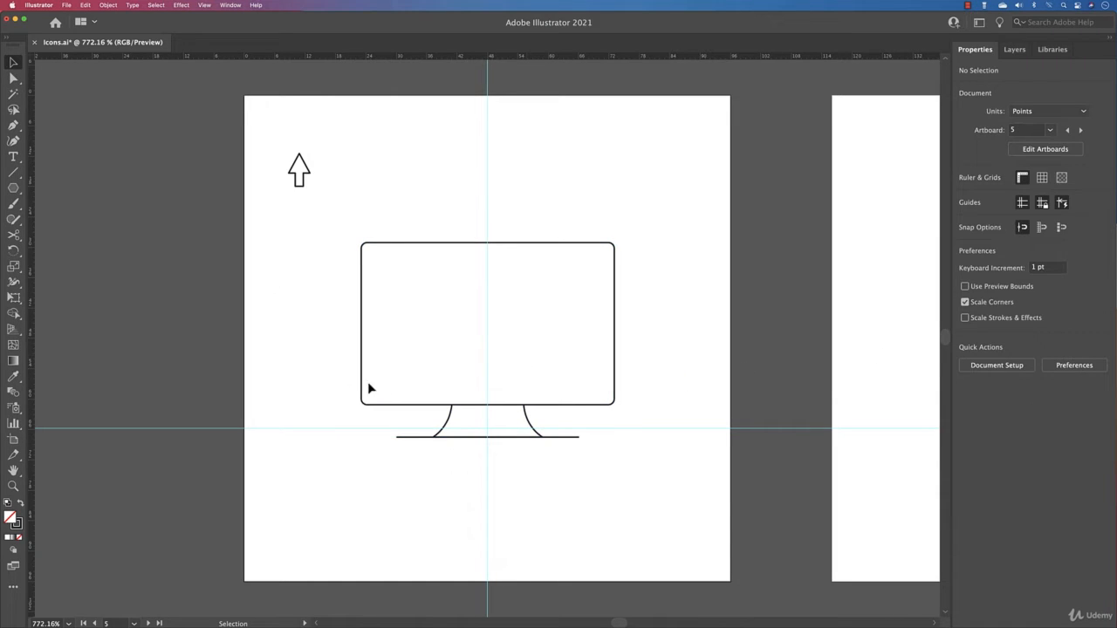
Step: Draw two rows of short horizontal dashes from the monitor's left edge and a full-width line about 50 pt long just below them
click(13, 172)
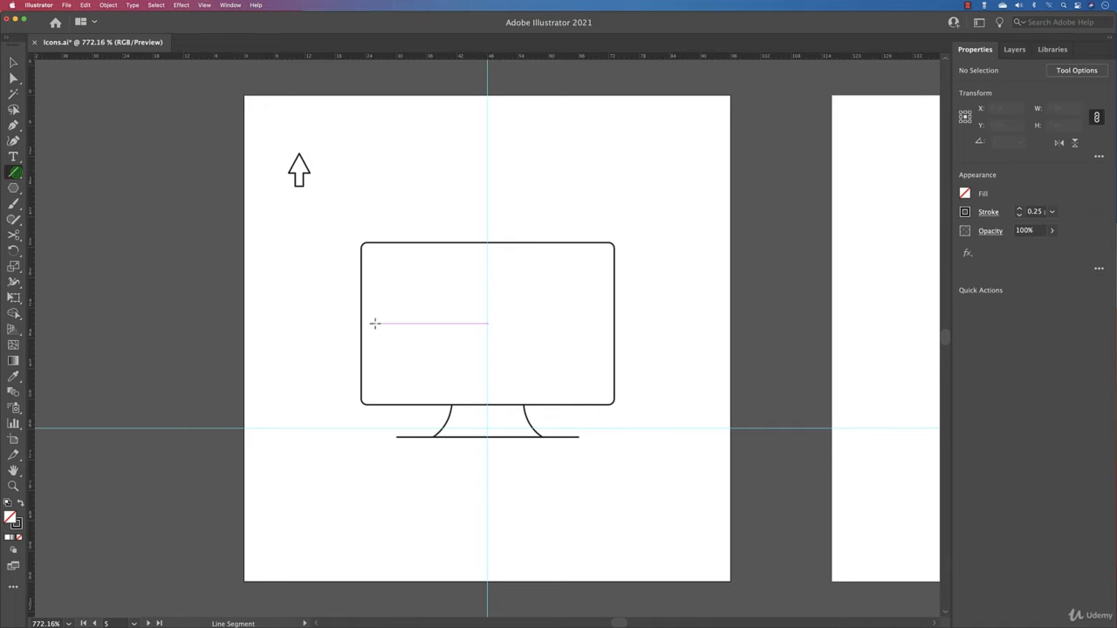
drag(361, 365, 452, 367)
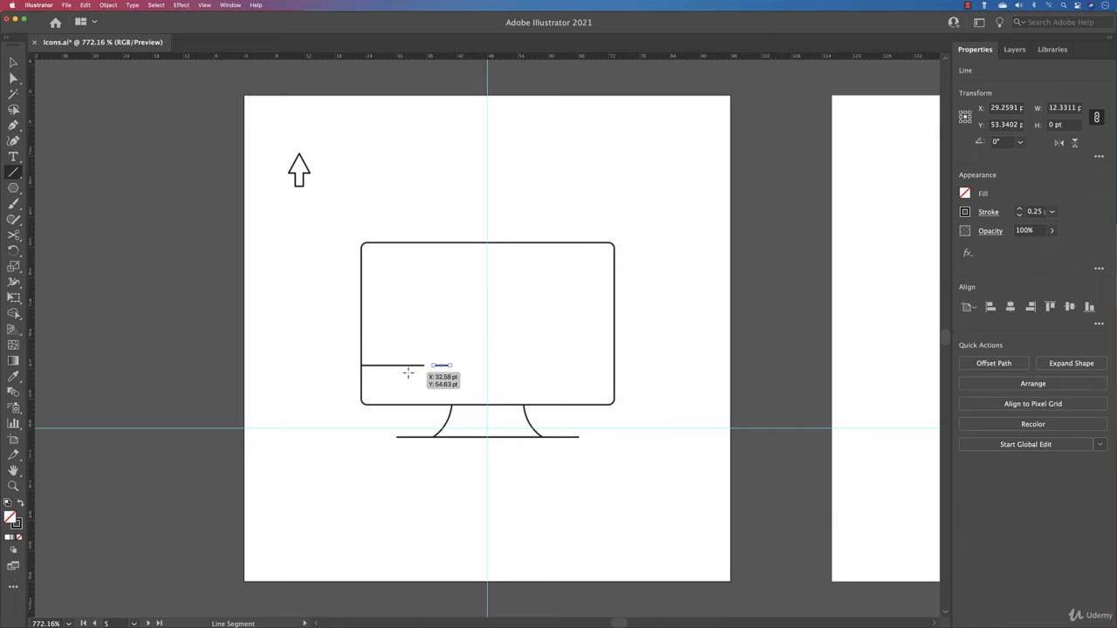
drag(361, 374, 616, 383)
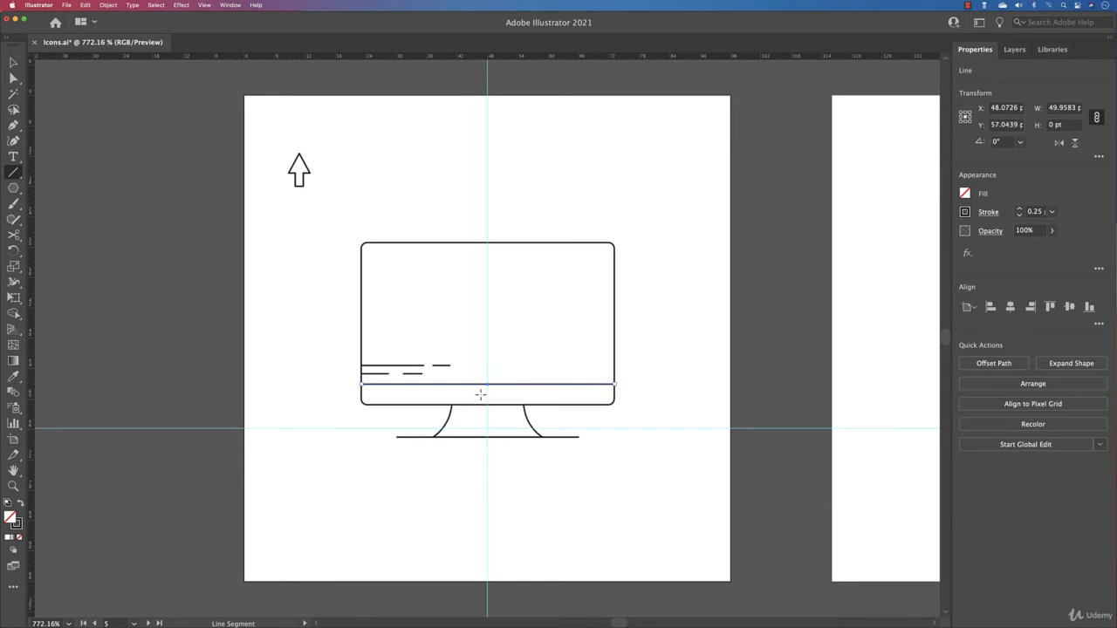
Step: Draw a circle about 1.56 pt in diameter on the vertical guide in the monitor's bottom strip and fill it black
scroll(489, 395, up, 2)
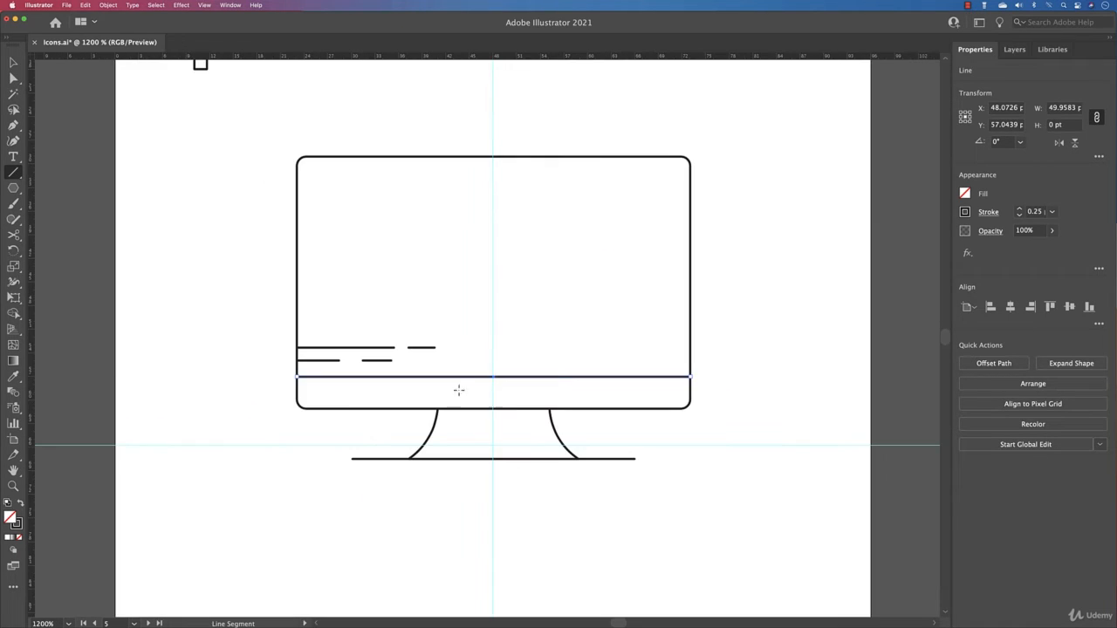
click(13, 187)
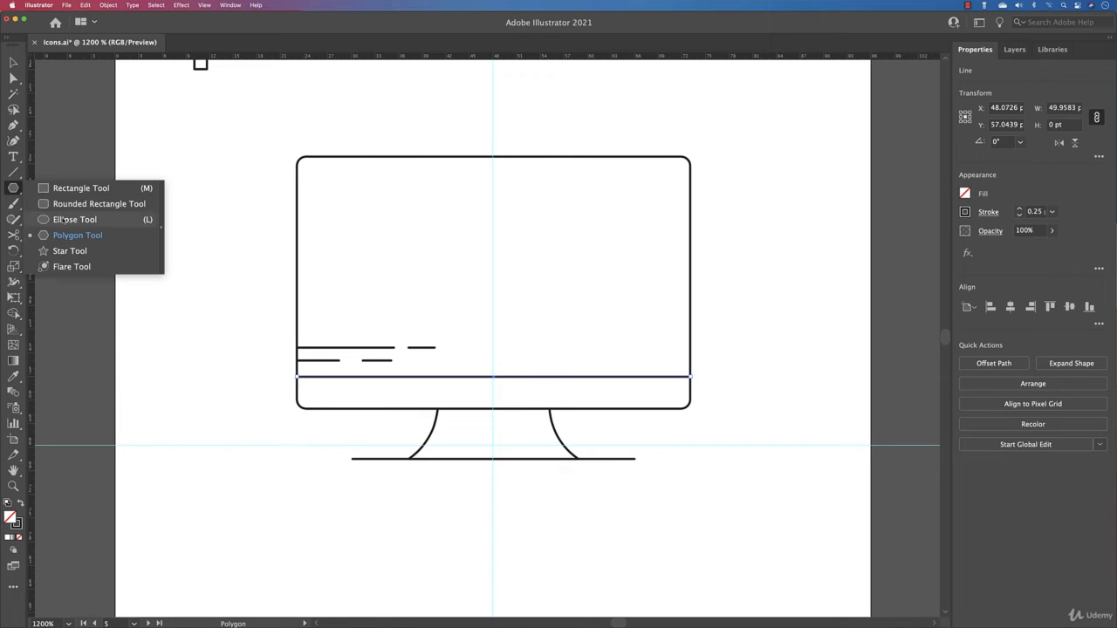
click(72, 220)
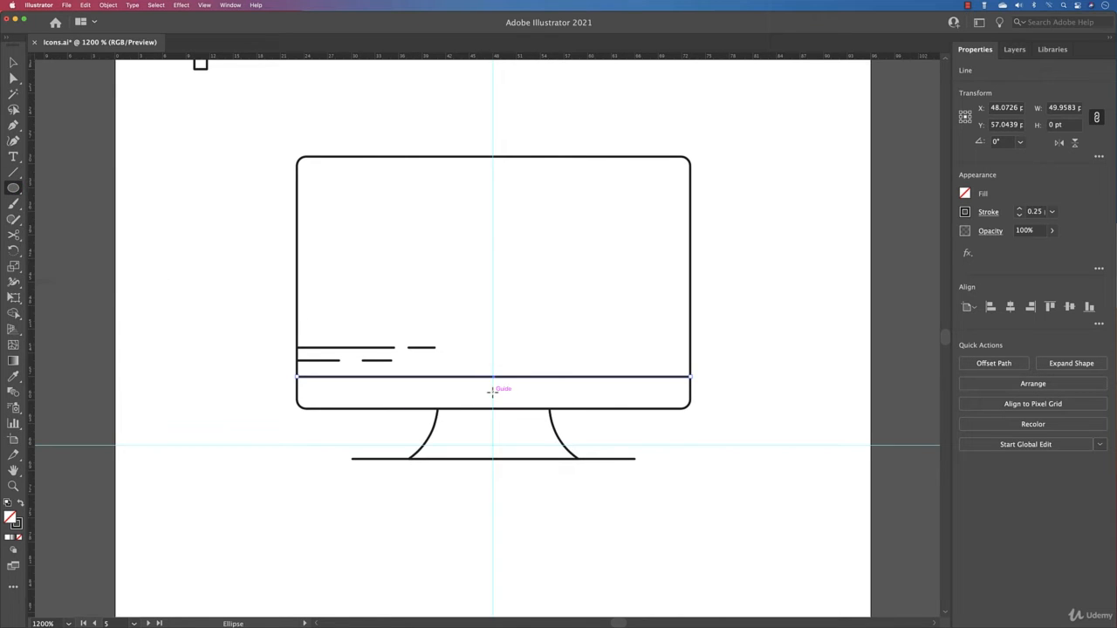
drag(492, 392, 493, 392)
click(966, 193)
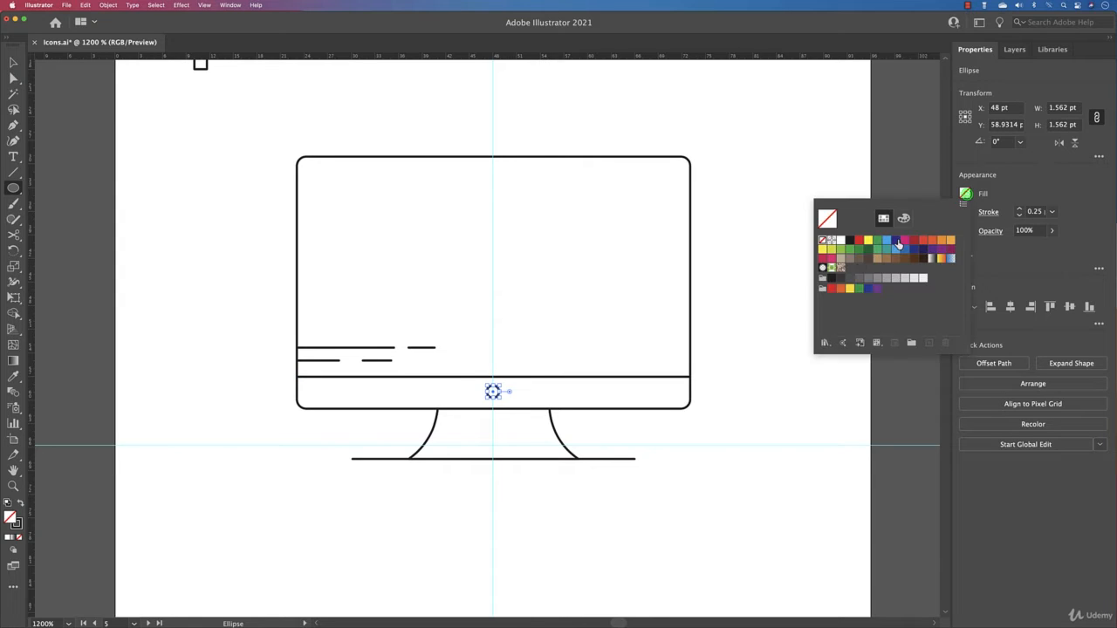
click(850, 241)
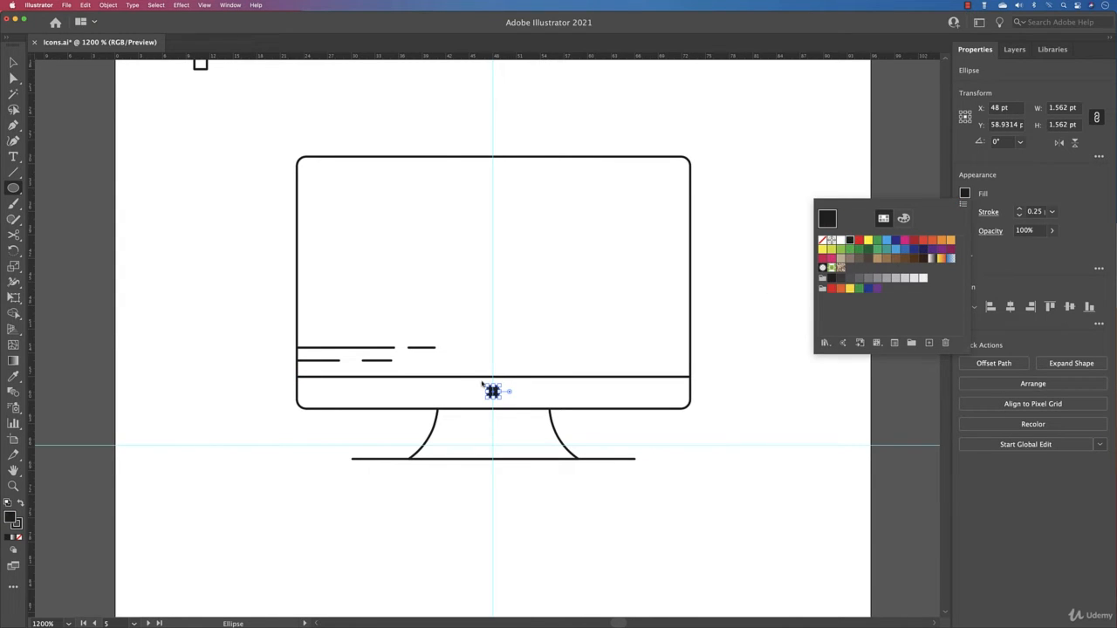
click(156, 174)
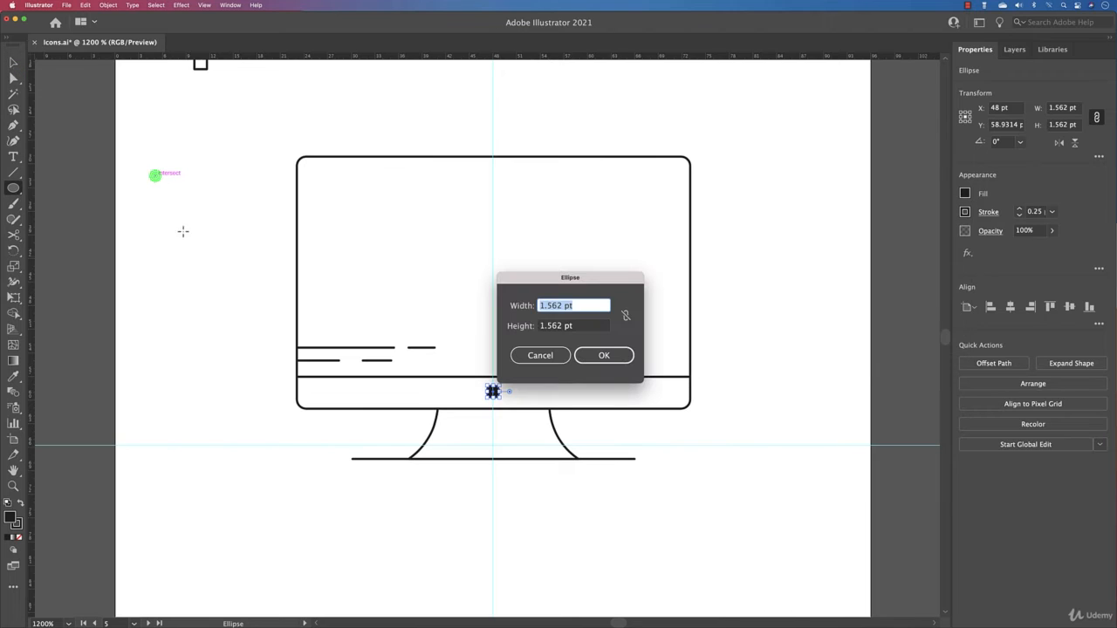
click(541, 354)
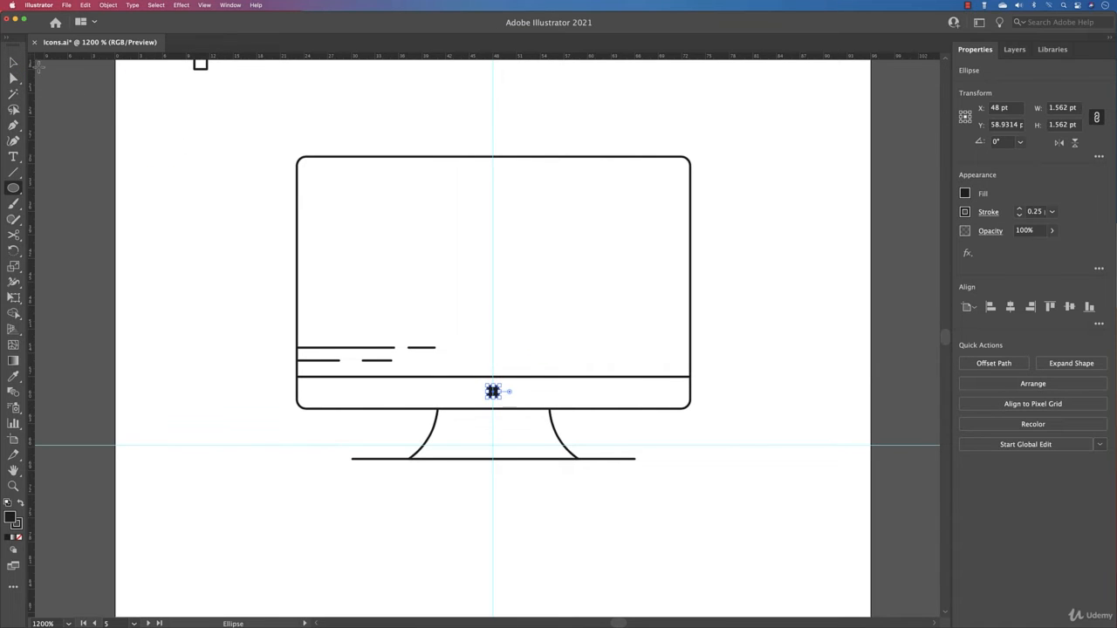
Step: Move the small up arrow to the middle of the monitor screen and centre it horizontally on the artboard
click(16, 63)
drag(204, 69, 491, 281)
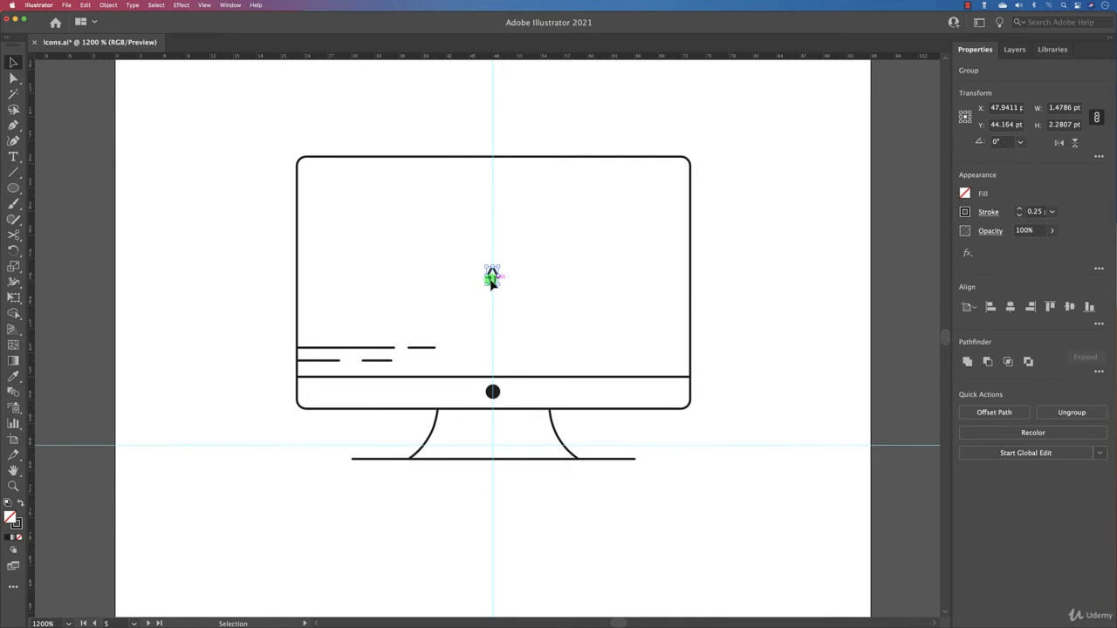
click(930, 302)
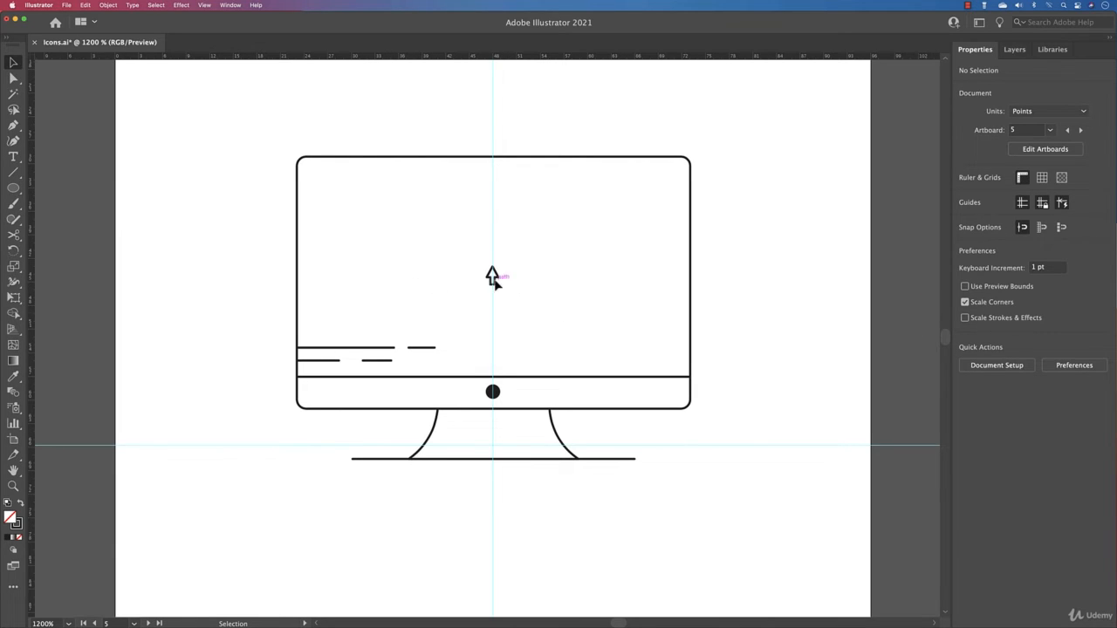
scroll(486, 284, up, 5)
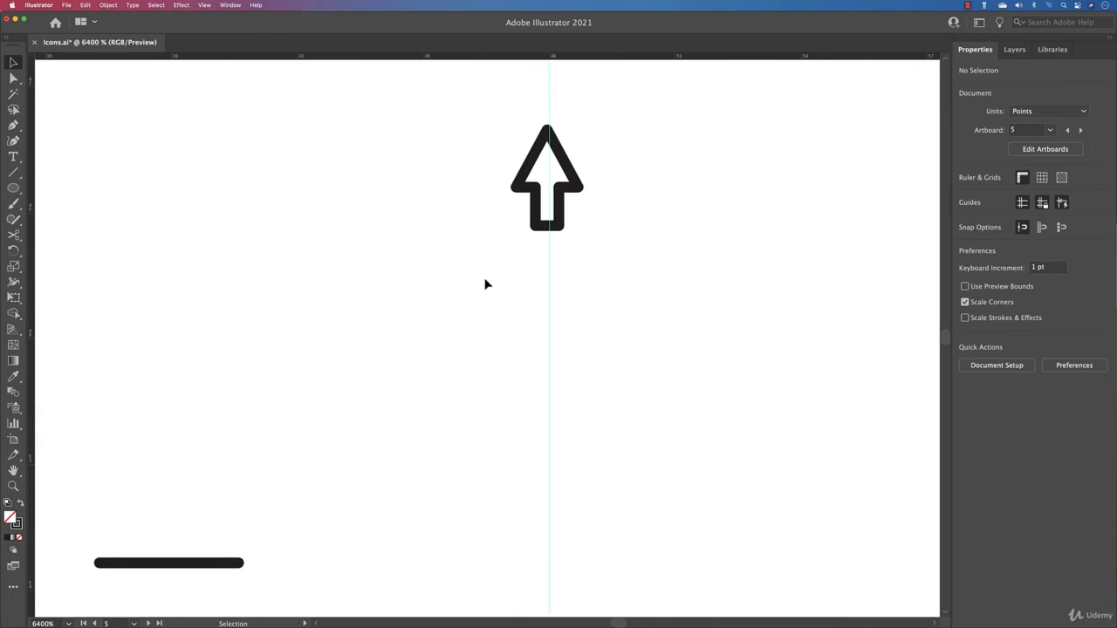
click(560, 229)
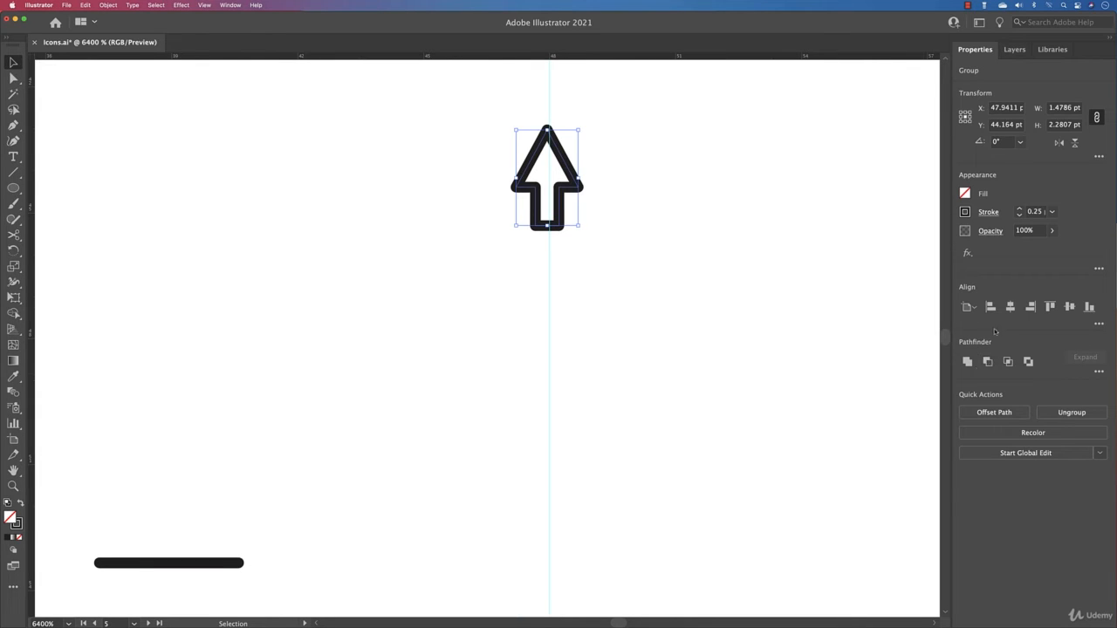
click(1009, 306)
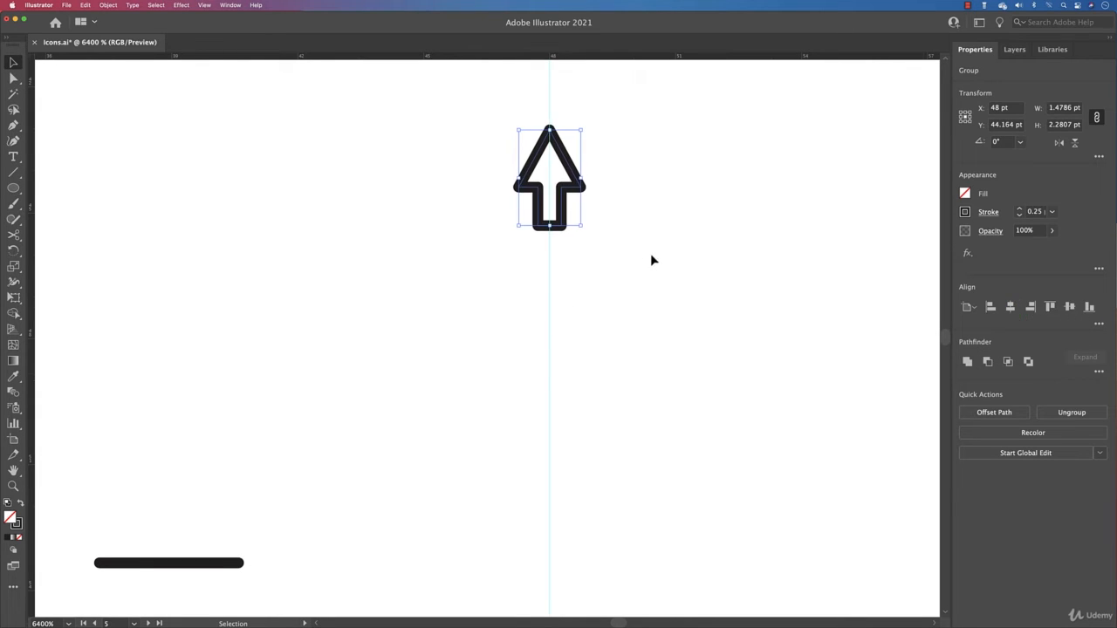
Step: Draw a vertical line about 0.98 pt long on the guide above the arrow's tip and apply a radial repeat to it
drag(636, 254, 634, 431)
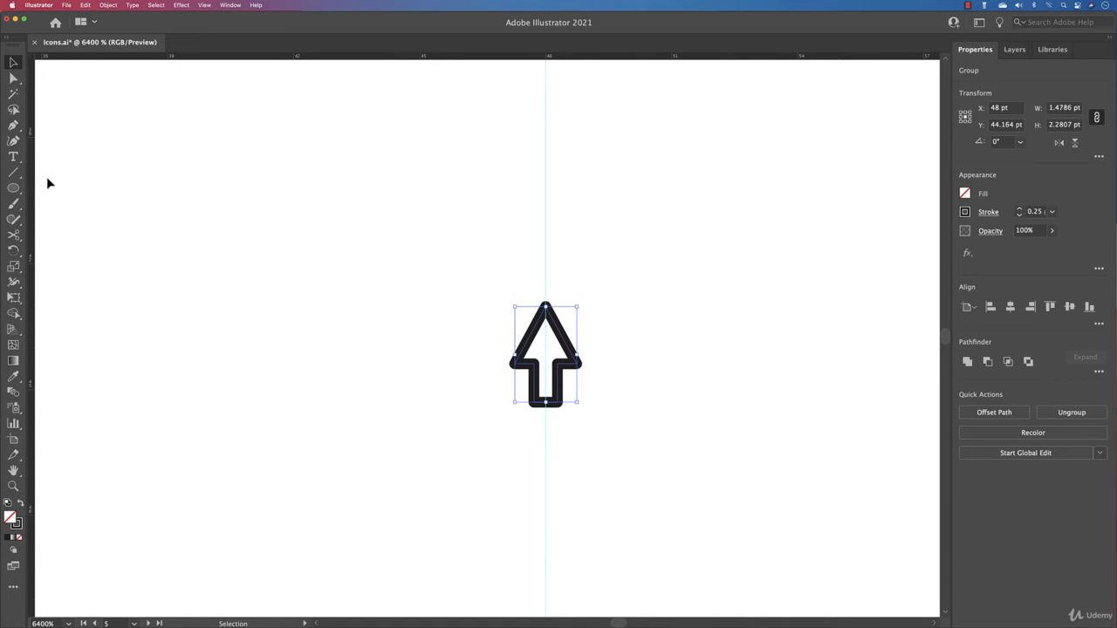
click(13, 172)
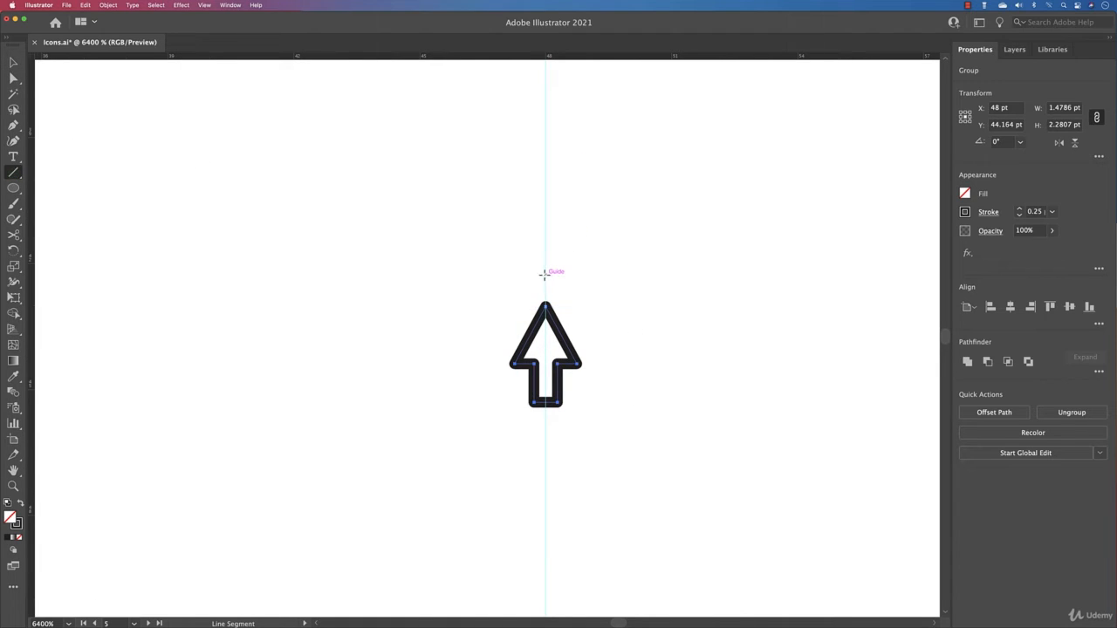
drag(544, 274, 546, 231)
click(108, 5)
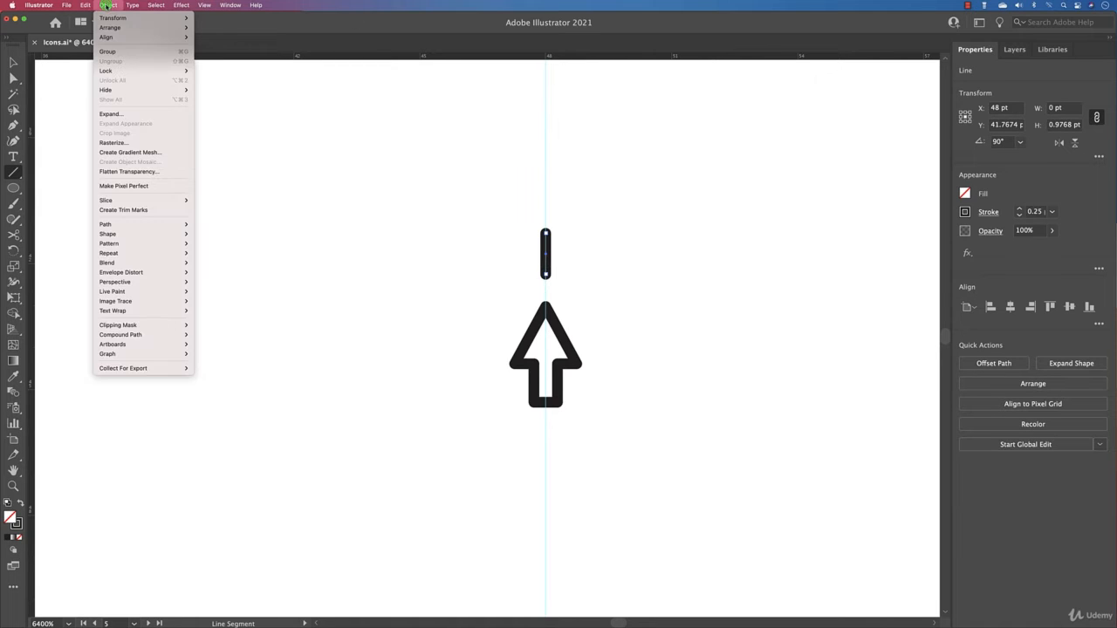
mouse_move(167, 251)
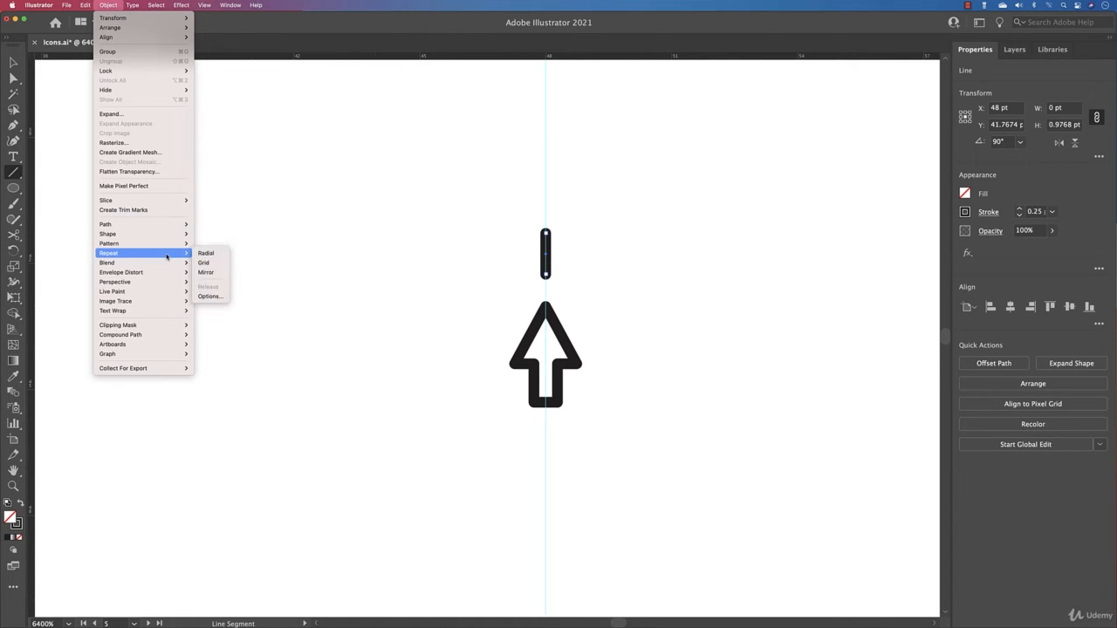
click(212, 254)
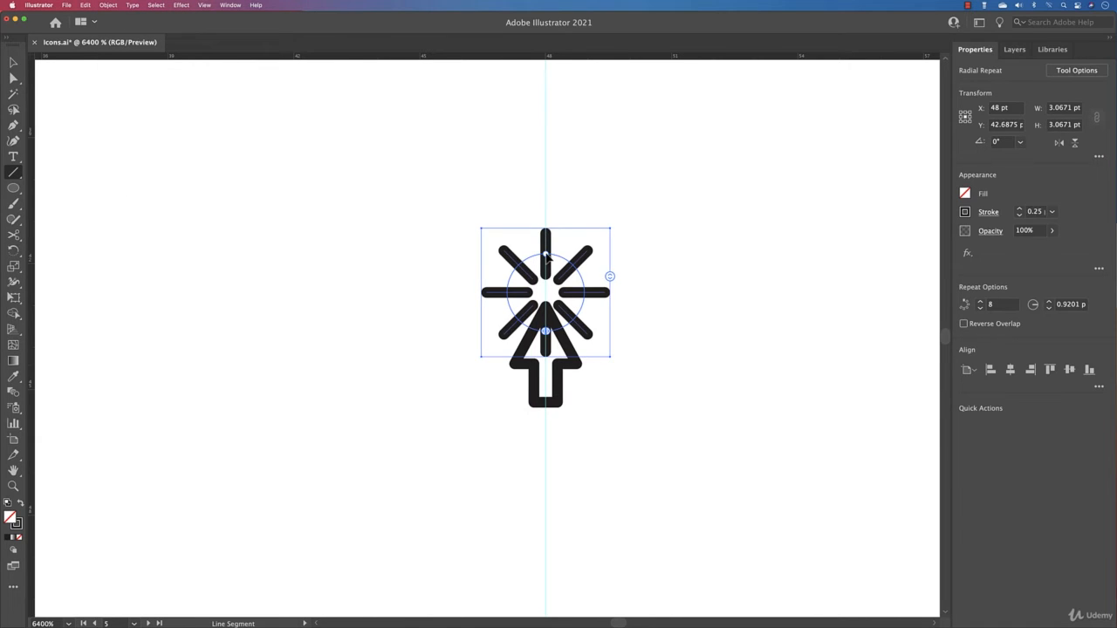
Step: Enlarge the radial repeat's radius to about 1.84 pt and shift the repeat 1 pt down around the arrow
drag(545, 255, 545, 215)
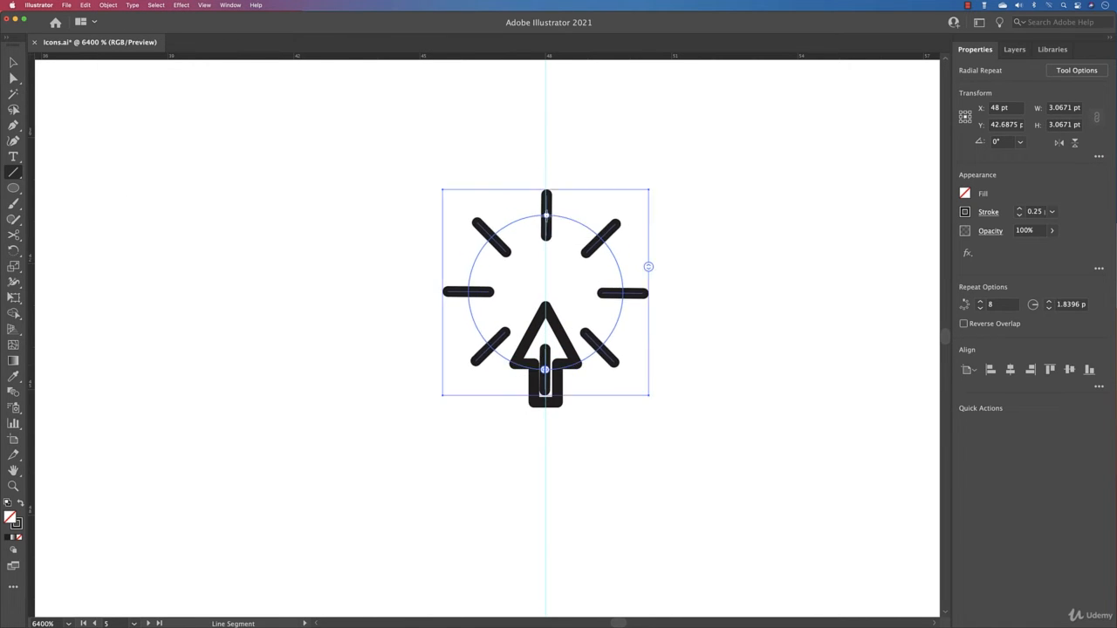
key(Down)
key(Down)
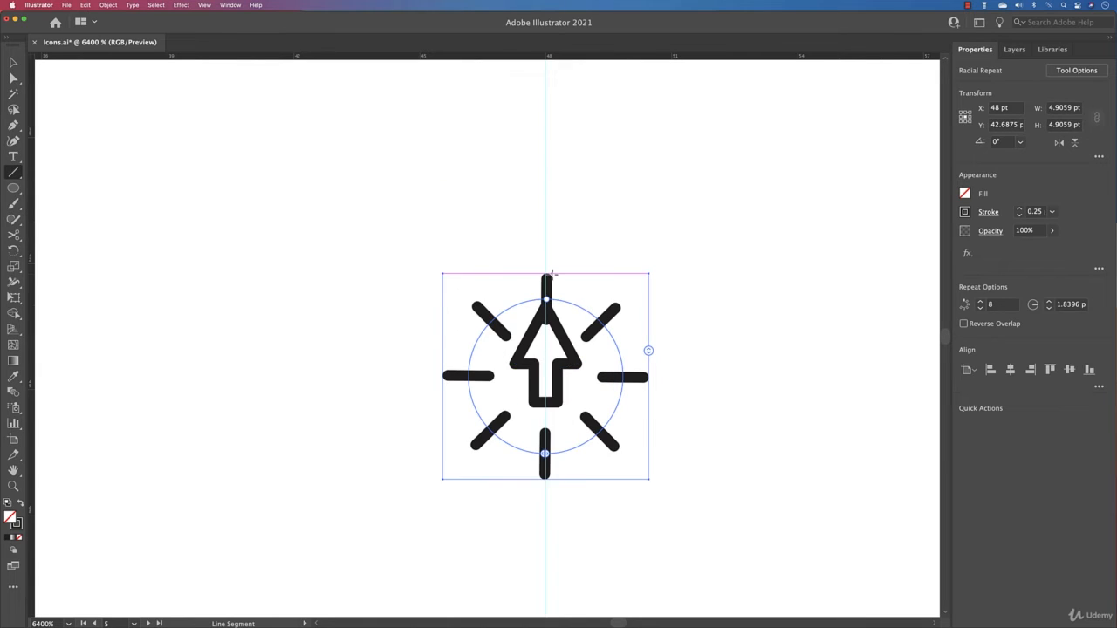
key(Up)
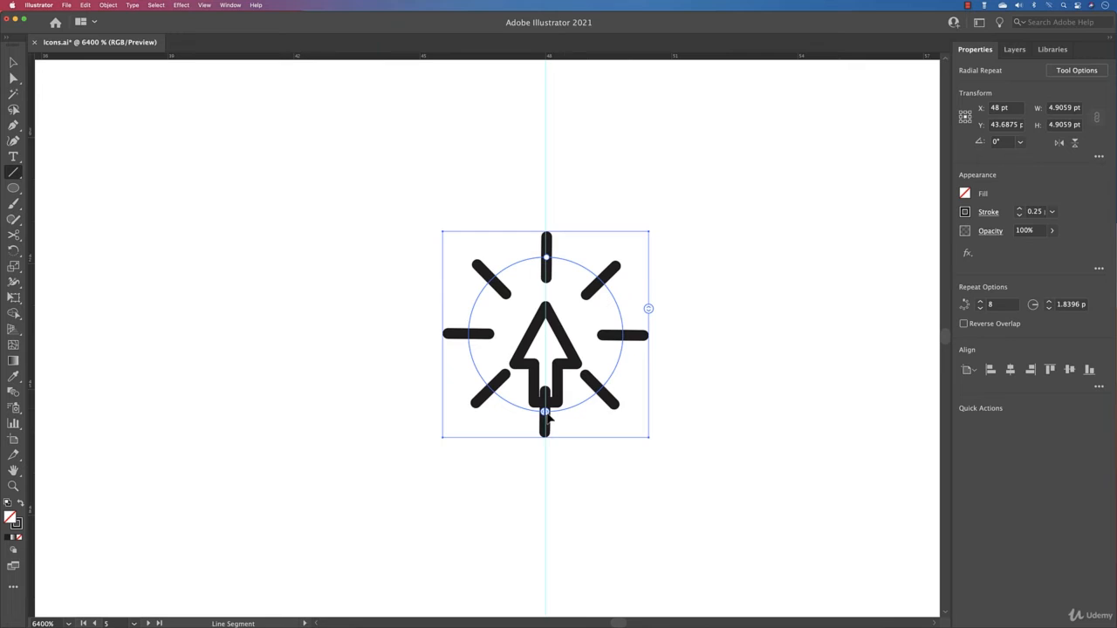
Step: Trim the radial repeat to five rays, keeping only those above and beside the arrow
drag(544, 411, 611, 379)
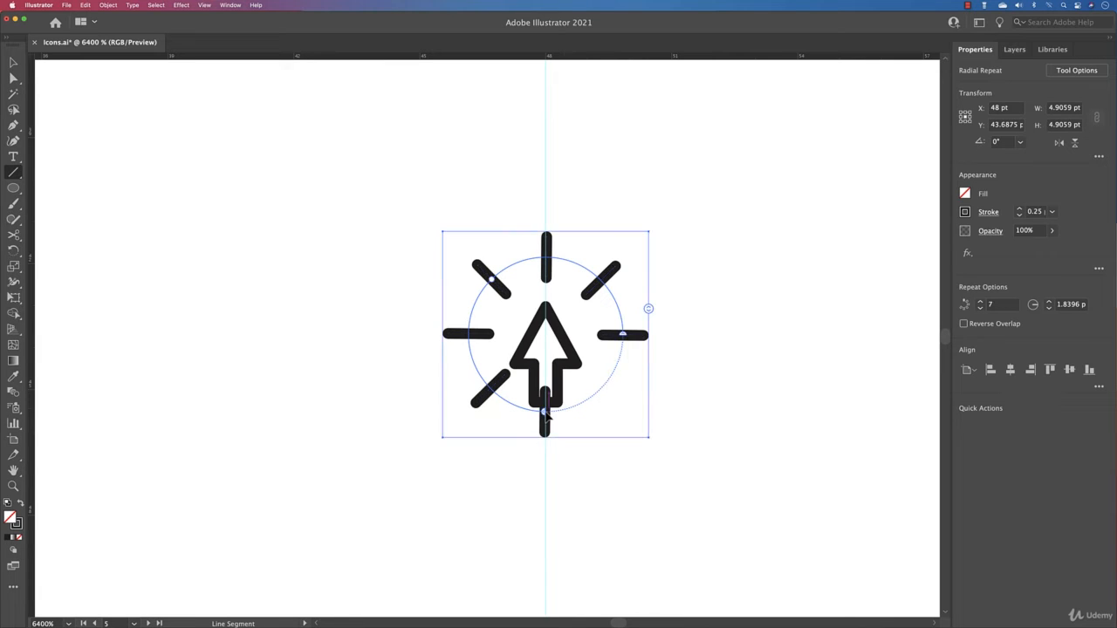
drag(543, 411, 467, 371)
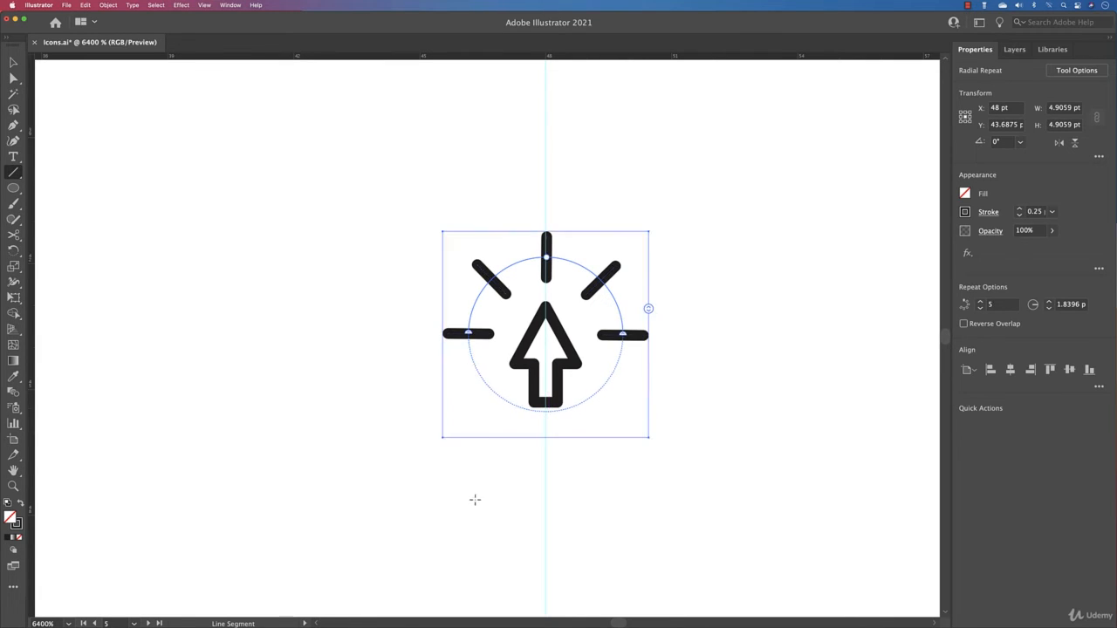
click(13, 62)
click(447, 253)
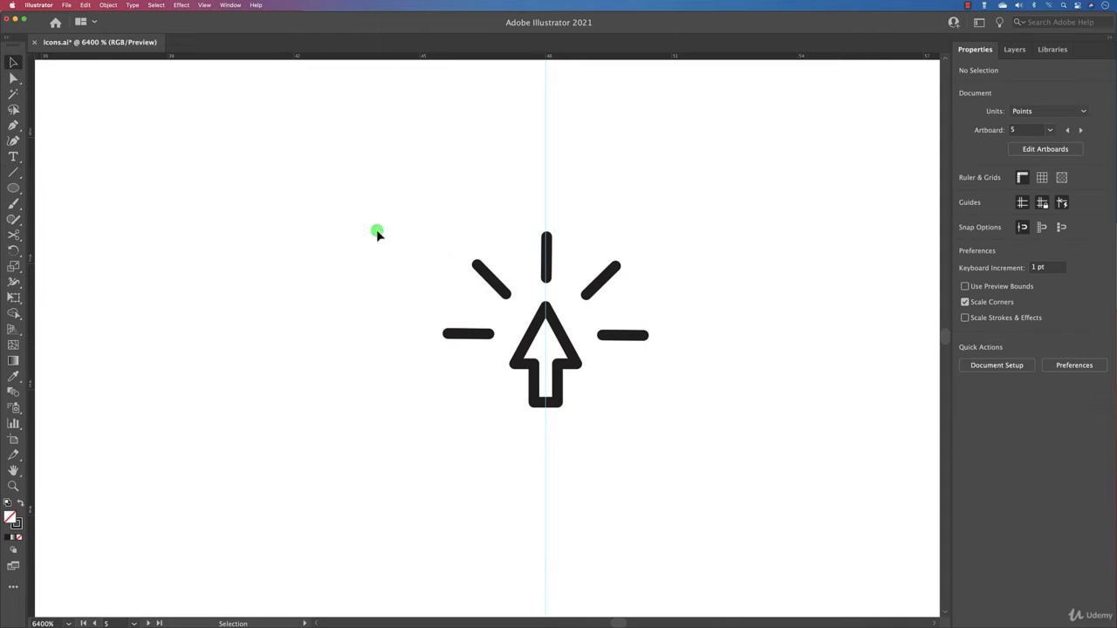
Step: Group the arrow with its rays, rotated 45° so the arrow points to the upper left, and nudge the group slightly up and left
drag(376, 230, 729, 441)
key(super+0)
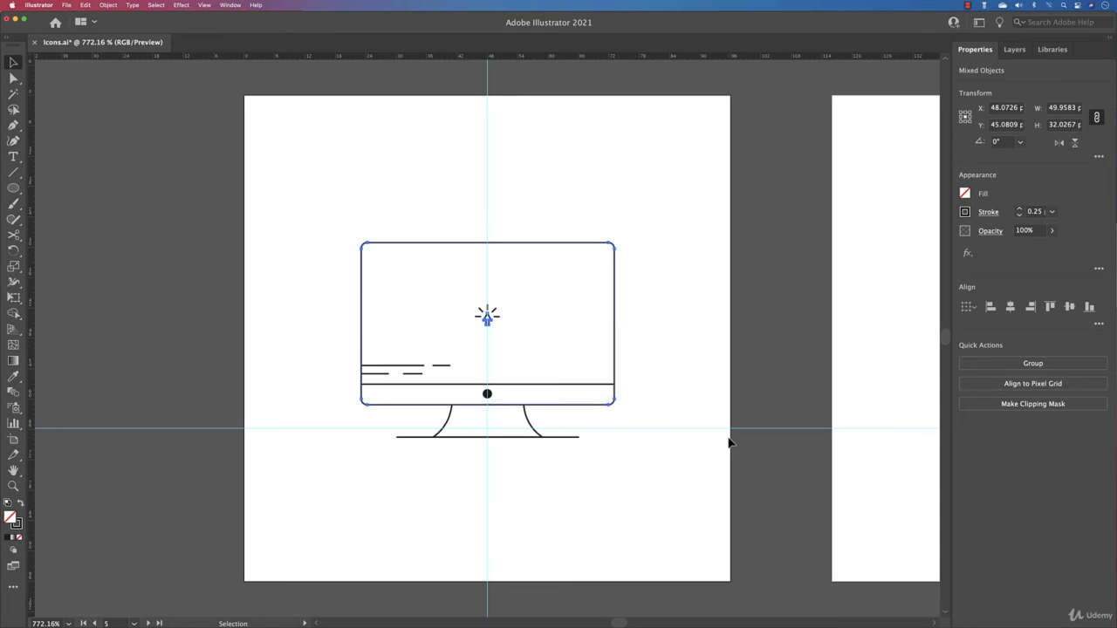
shift+click(613, 275)
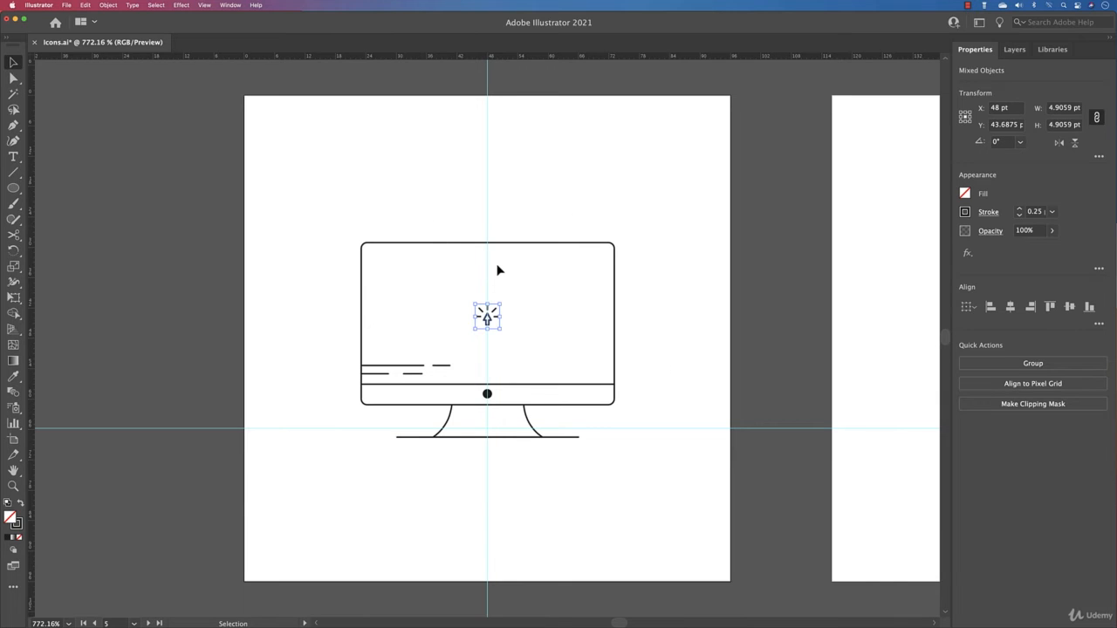
key(super+g)
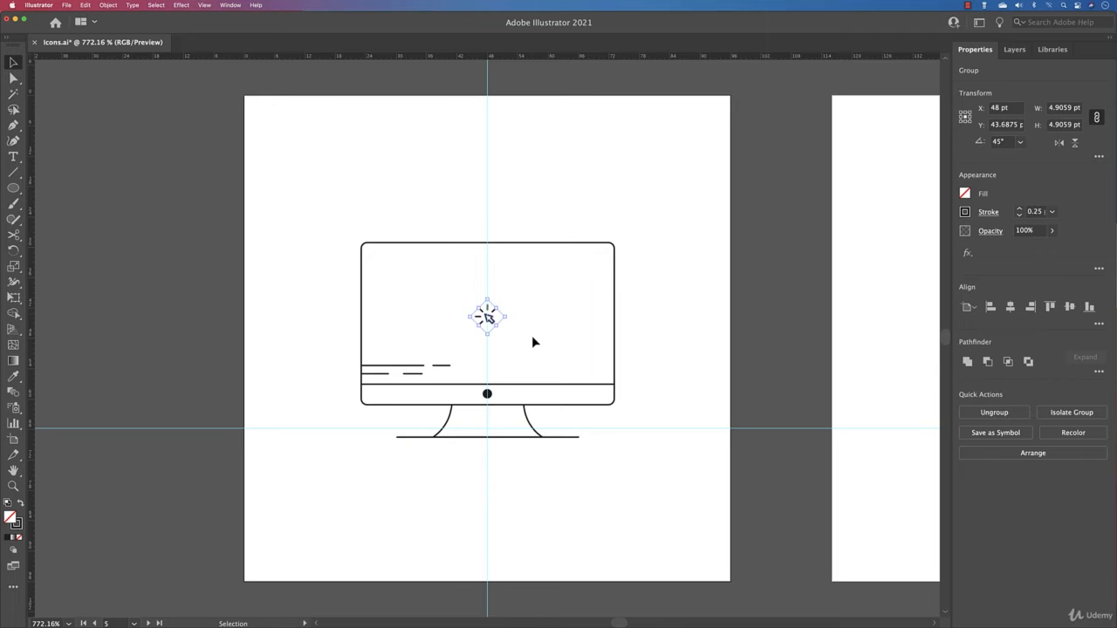
click(538, 348)
drag(488, 317, 485, 315)
Step: Set a 0.75 pt stroke on the monitor, stand and screen details, leaving the click-cursor group unchanged
drag(664, 323, 266, 471)
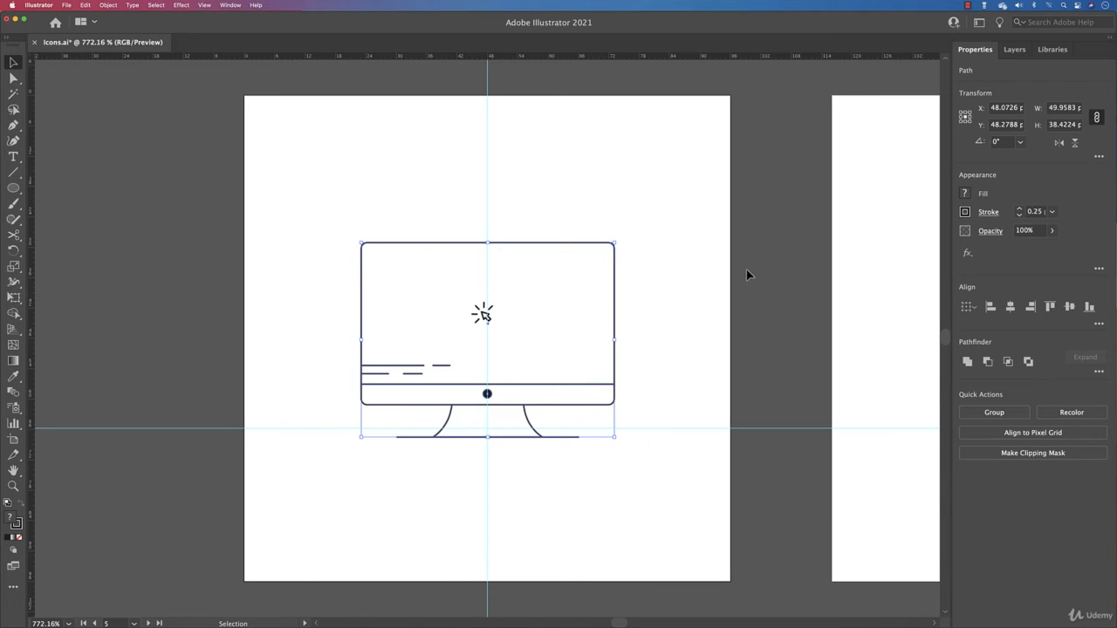
click(1020, 210)
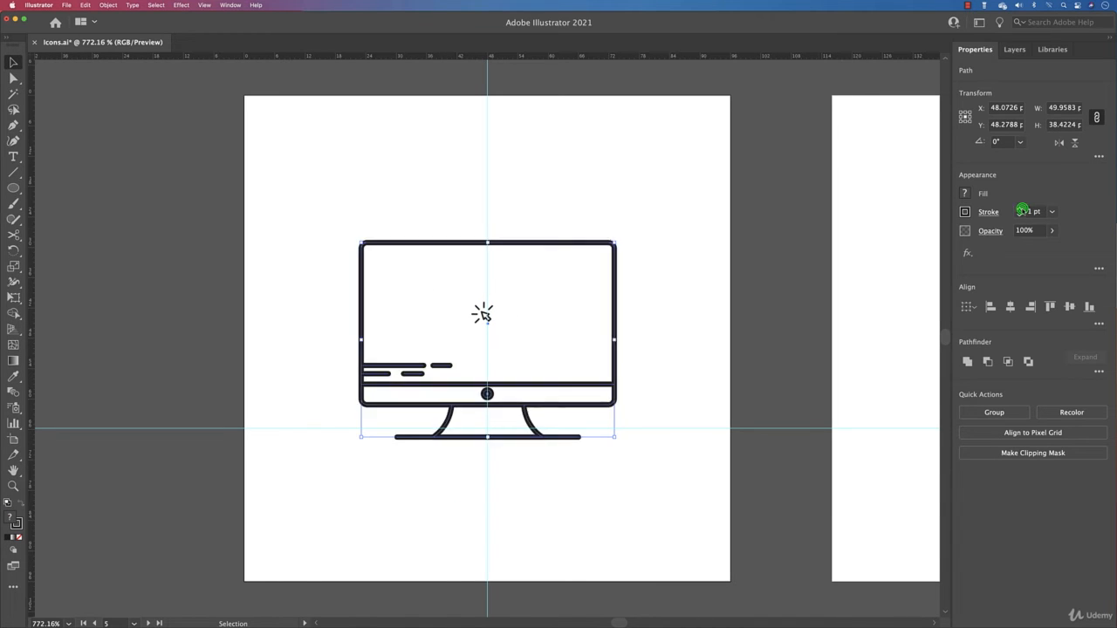
click(1020, 215)
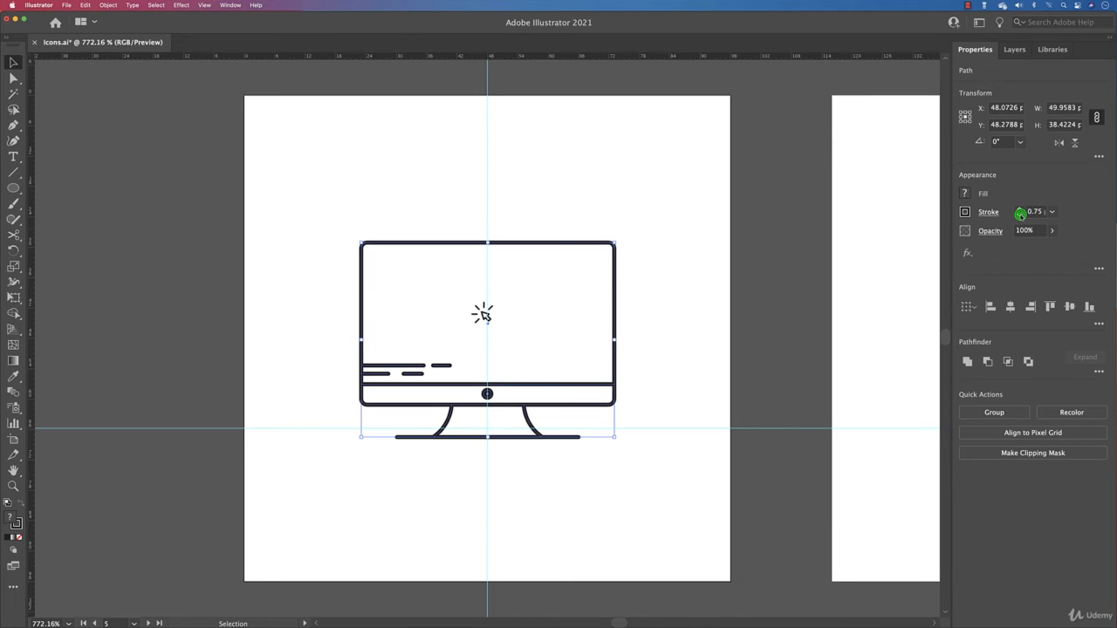
click(685, 331)
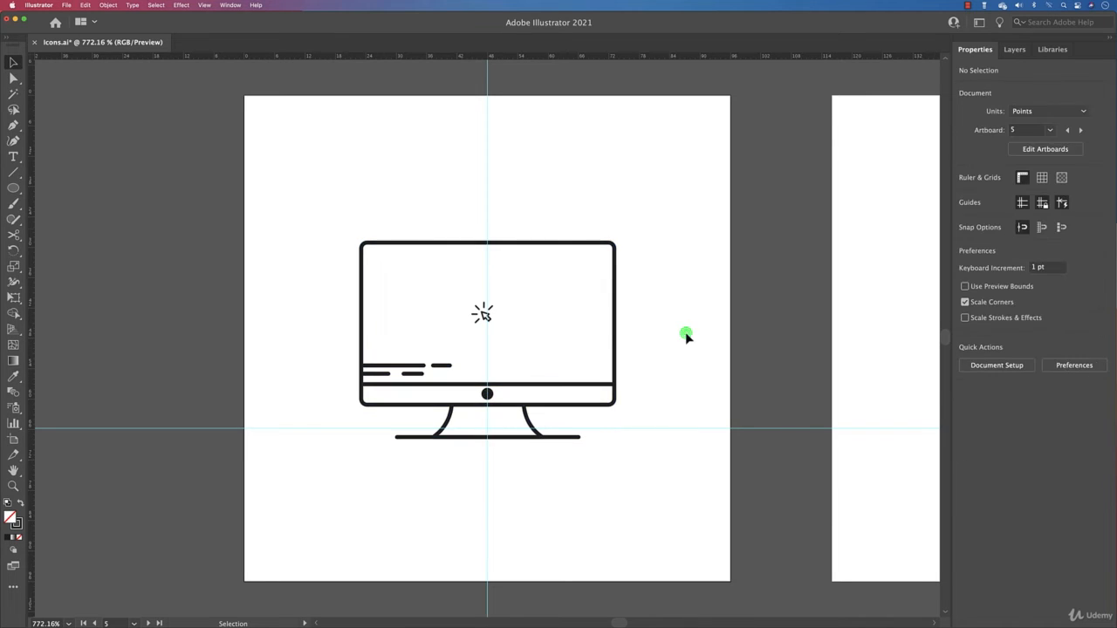
Step: Try a 0.5 pt stroke on the click-cursor group and set it back to 0.25 pt
click(507, 299)
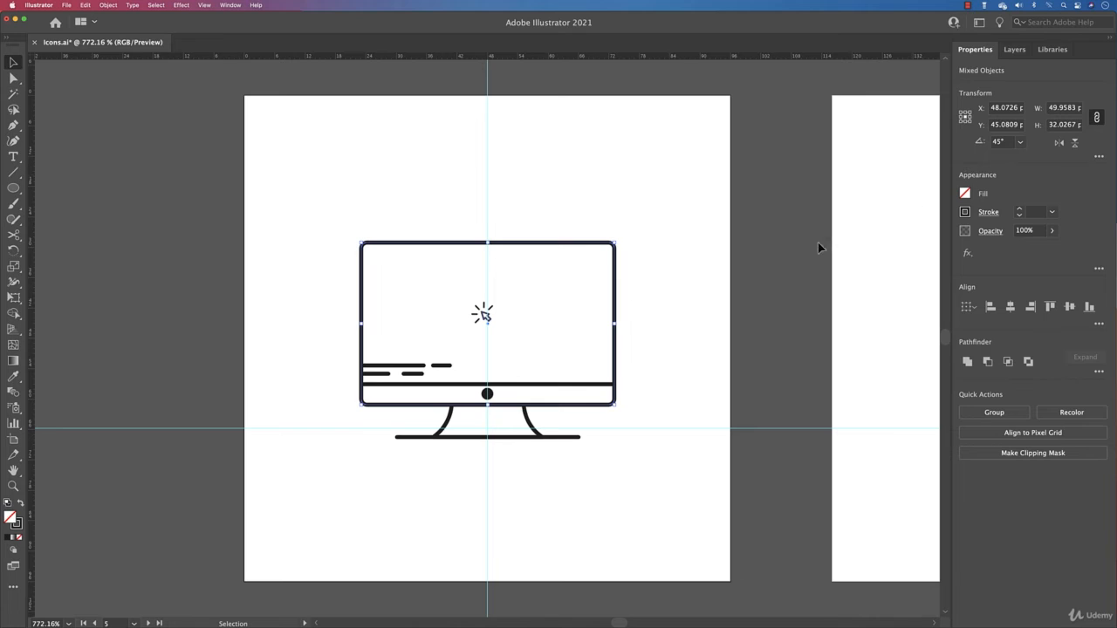
shift+click(591, 244)
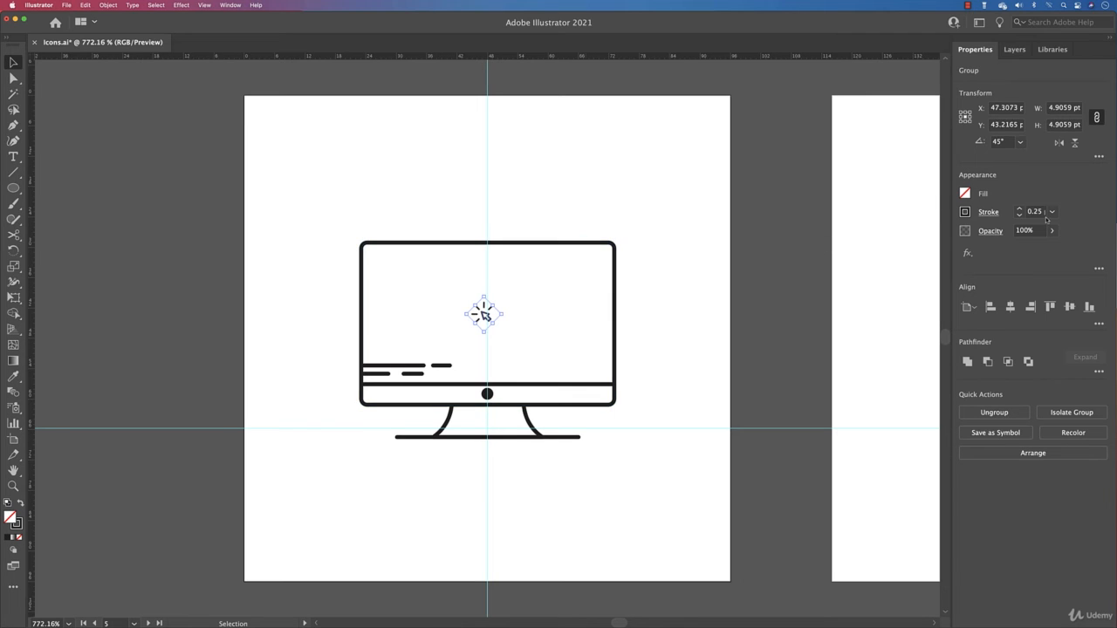
click(1020, 209)
click(650, 260)
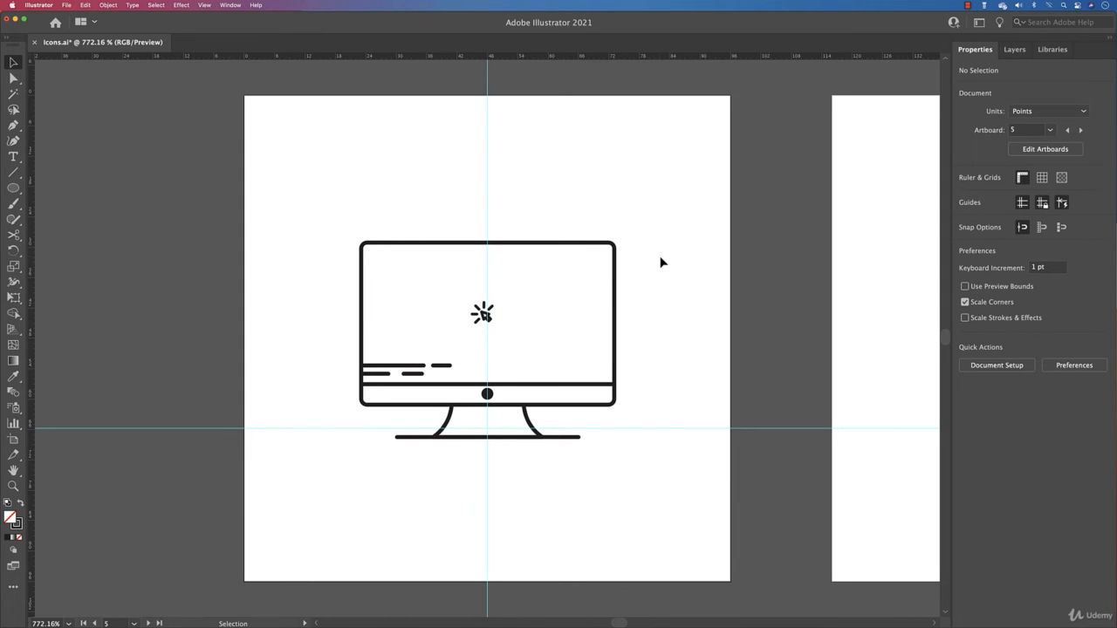
key(super+0)
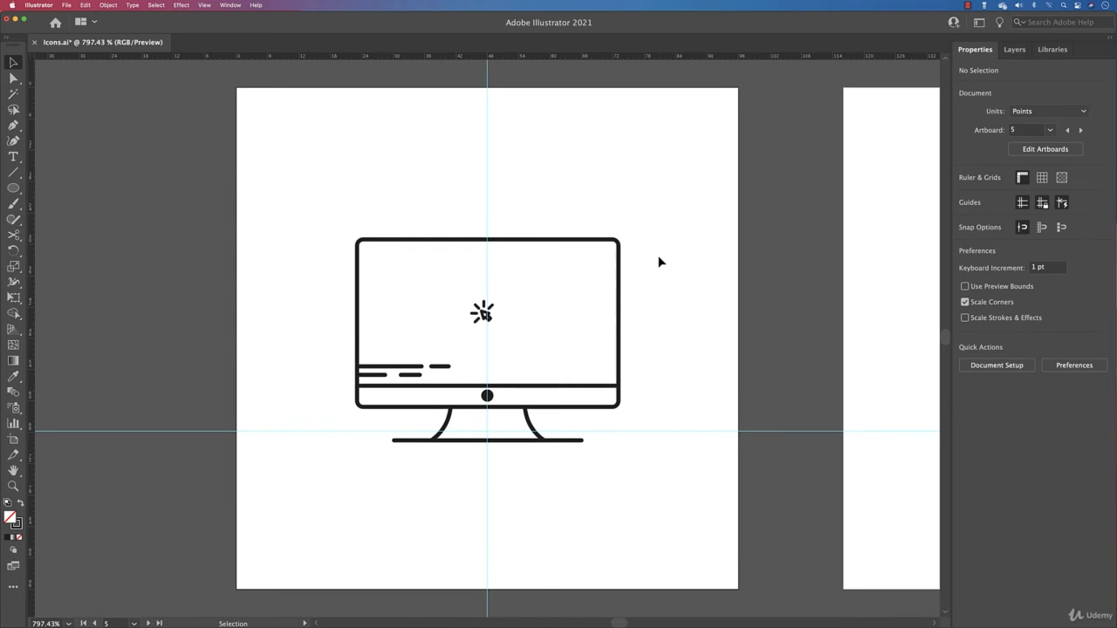
drag(685, 299, 541, 287)
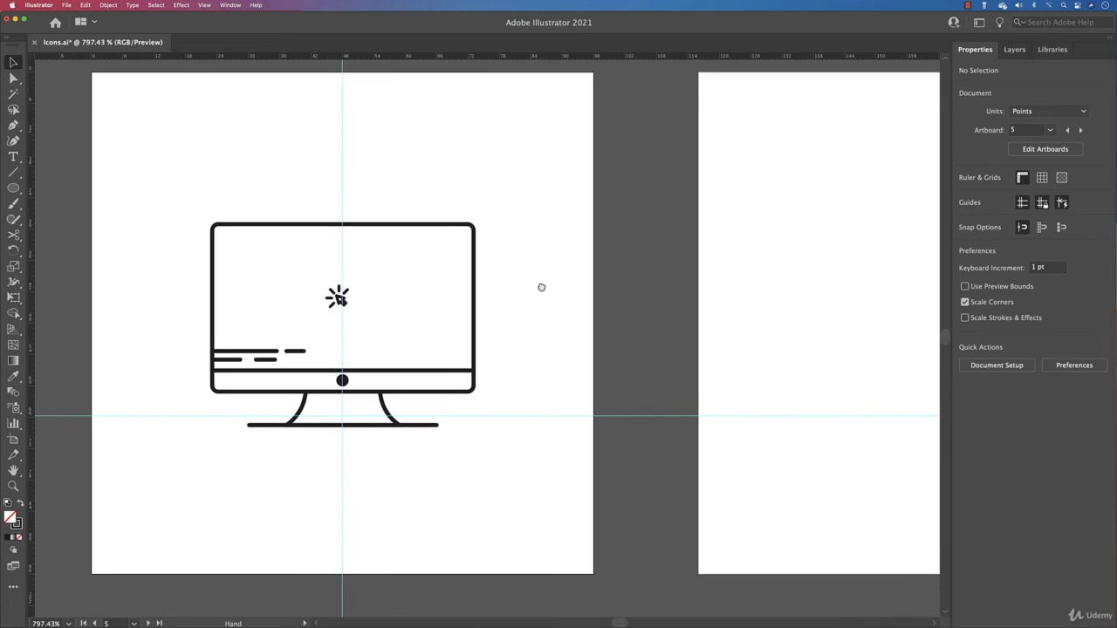
click(338, 298)
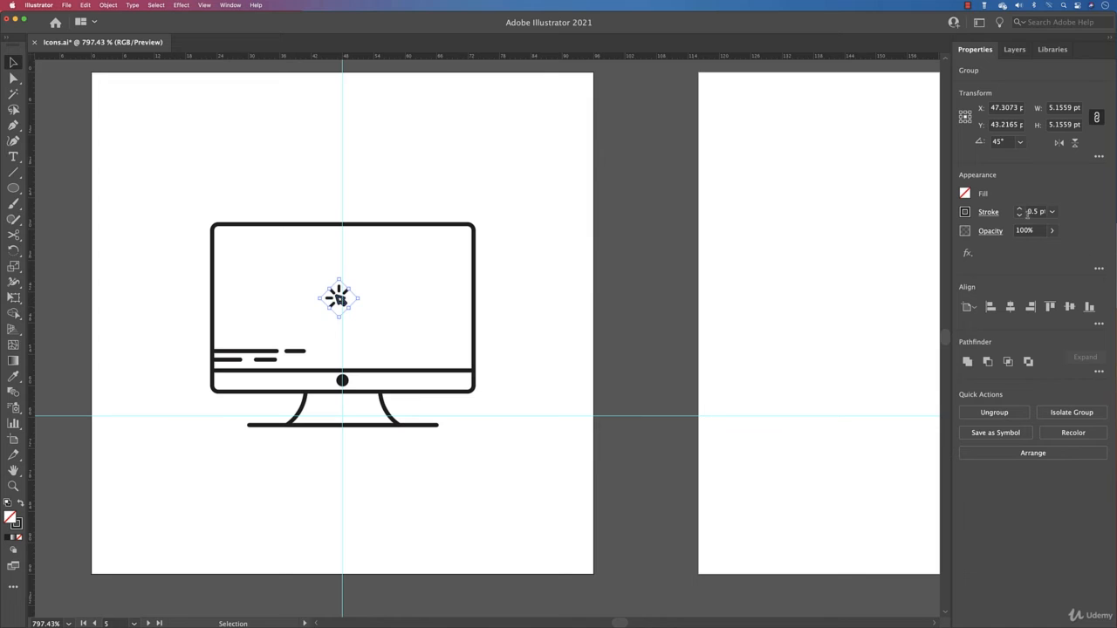
click(526, 341)
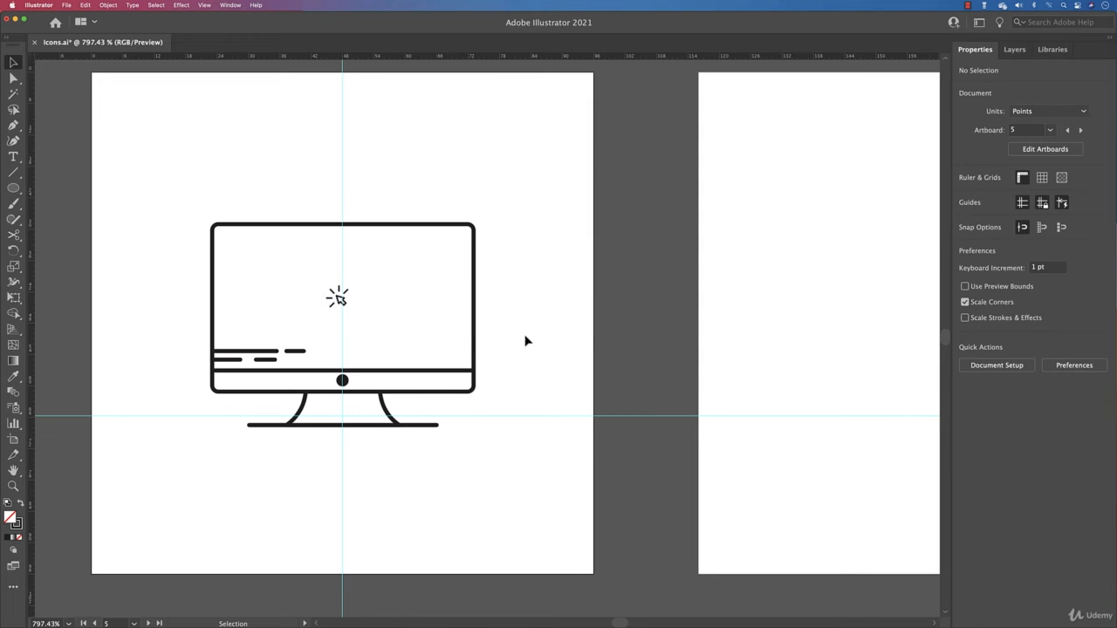
Step: Place a copy of the complete monitor icon in the middle of the next artboard, artboard 6
drag(129, 204, 522, 452)
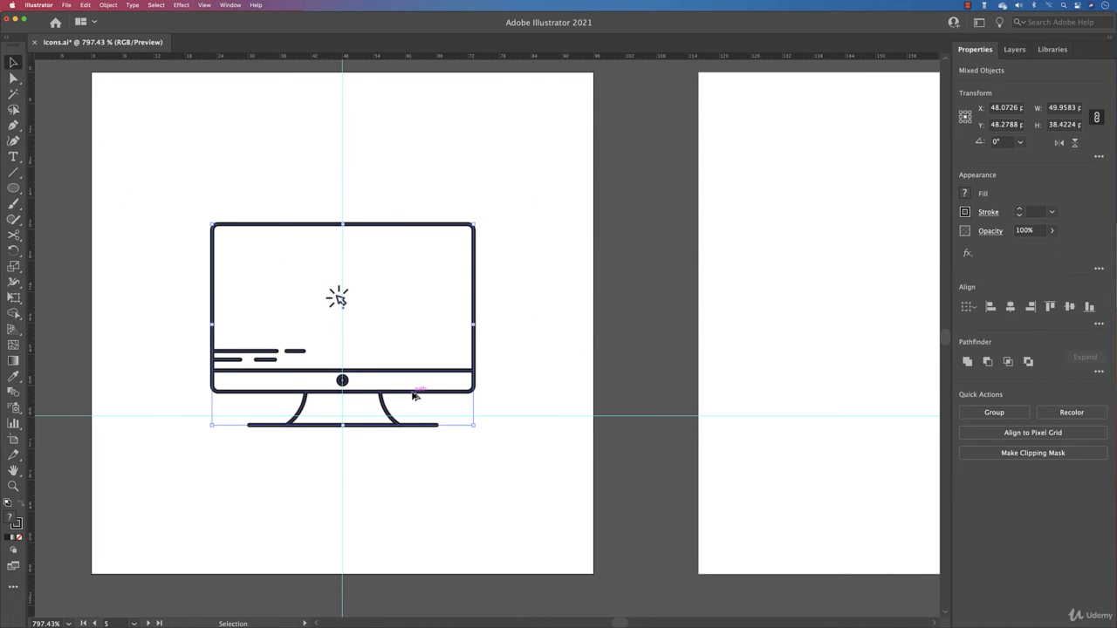
drag(416, 396, 562, 391)
click(616, 461)
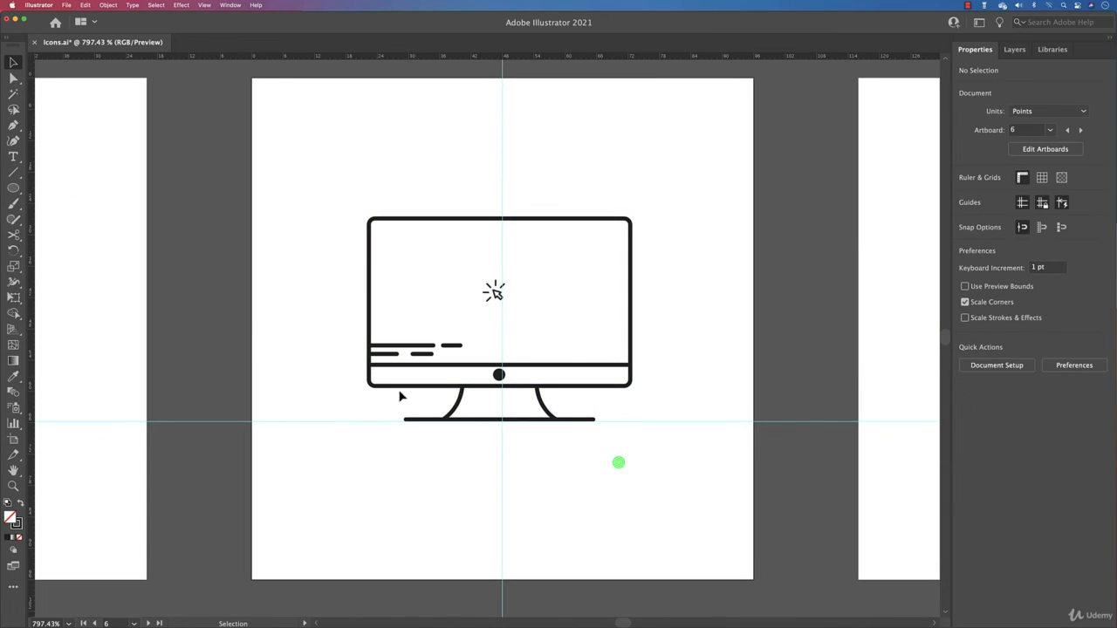
Step: Draw a circle about 72.3 pt in diameter around the copied monitor, centred on the vertical guide
click(13, 188)
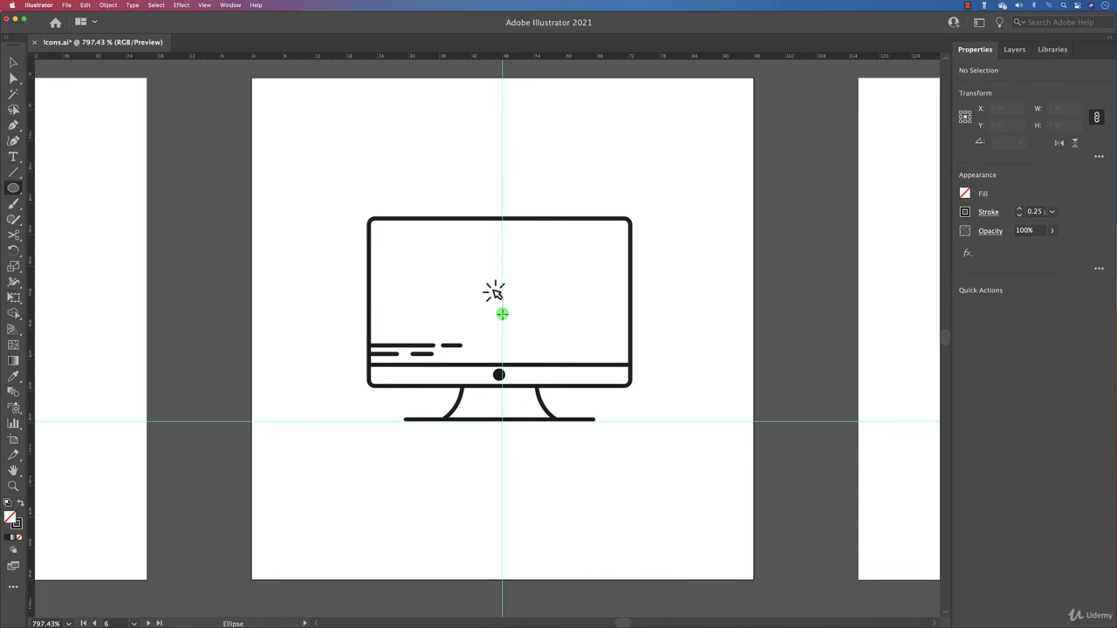
drag(502, 313, 691, 456)
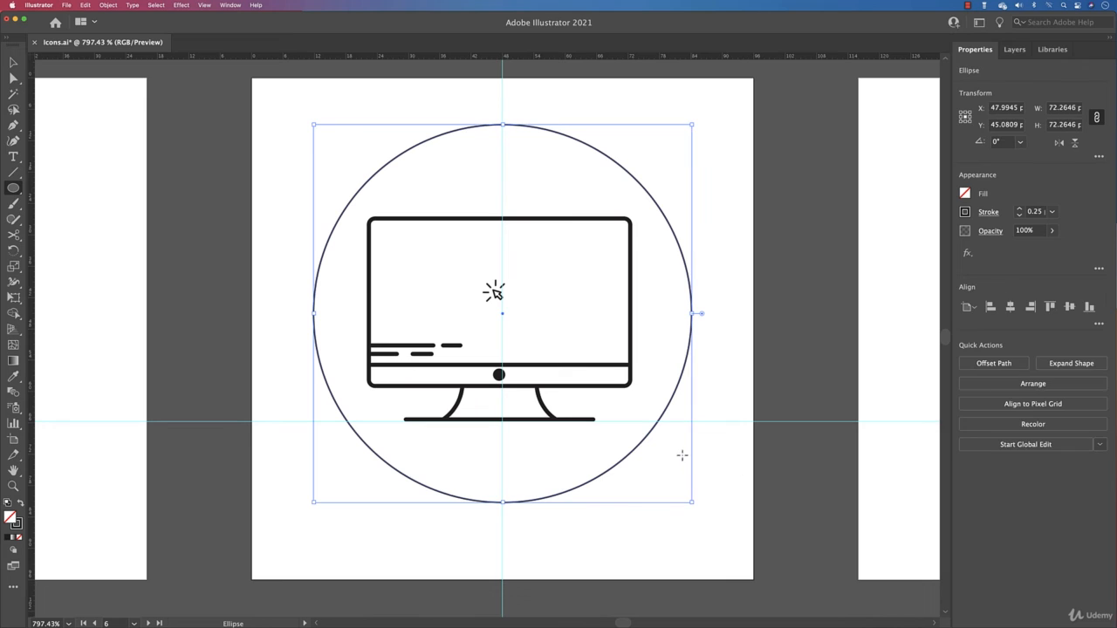
key(v)
click(619, 224)
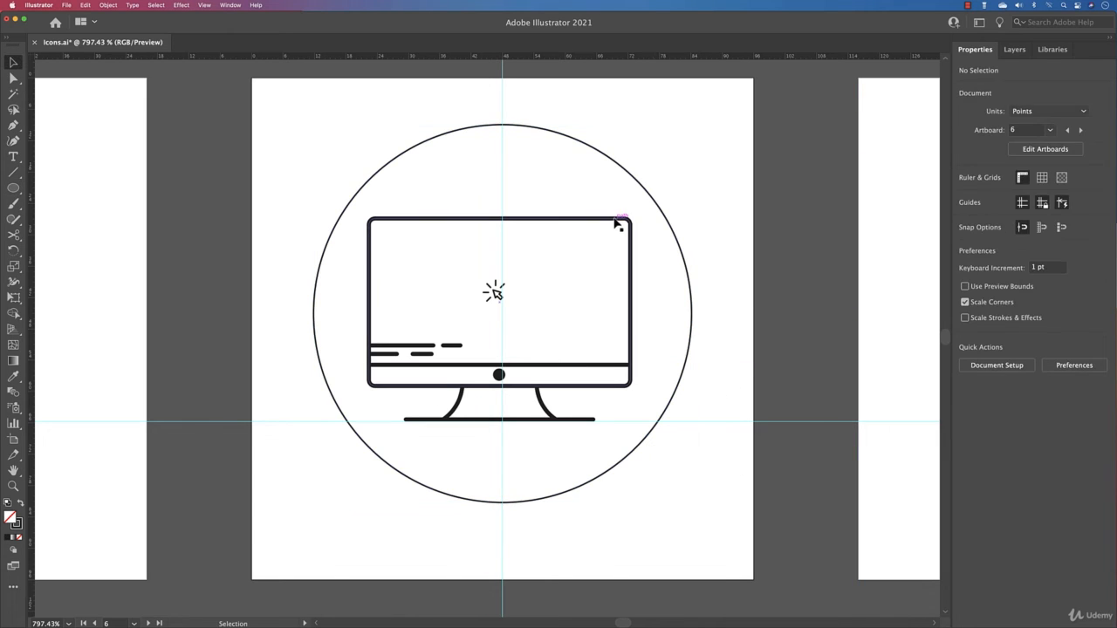
Step: Fill the copied monitor's rounded rectangle with white
click(611, 219)
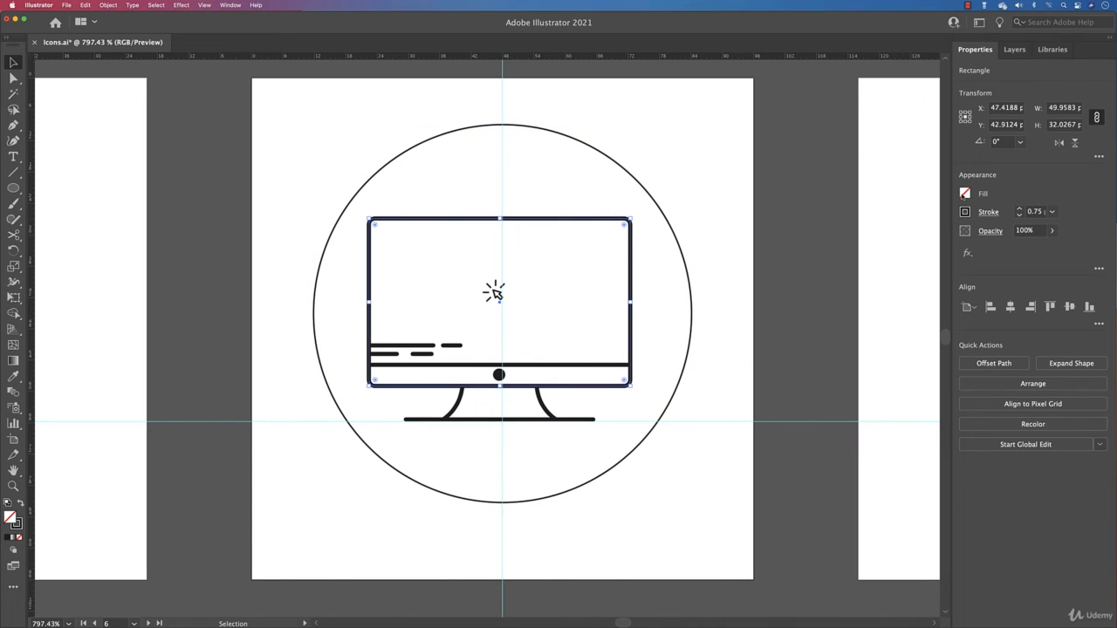
click(965, 193)
click(842, 239)
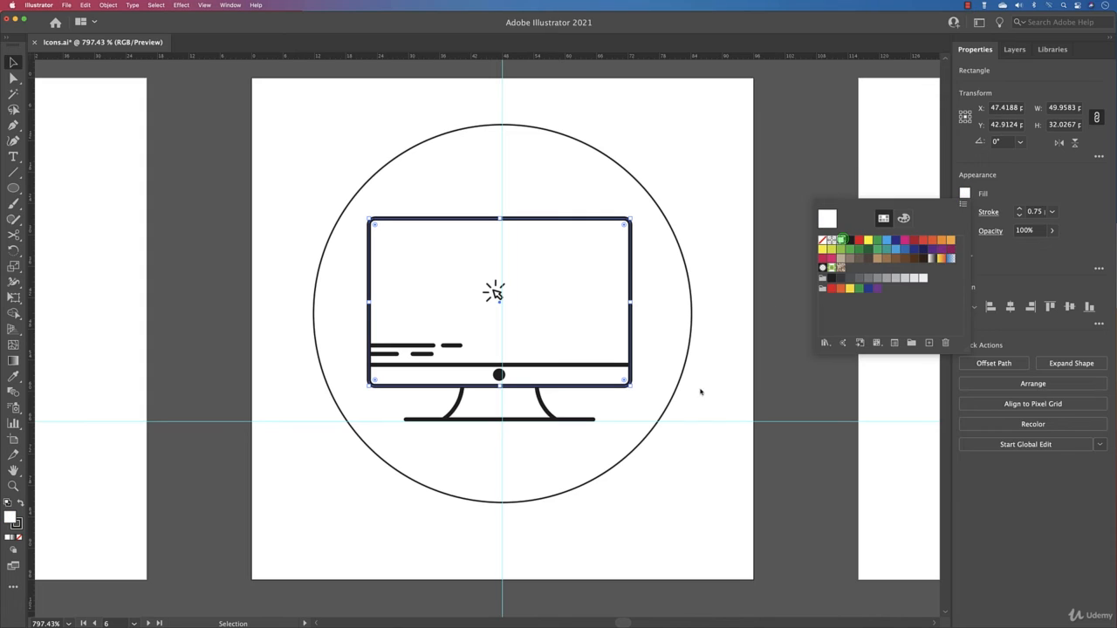
Step: Fill the curved stand shape with white and send it to the back
click(551, 417)
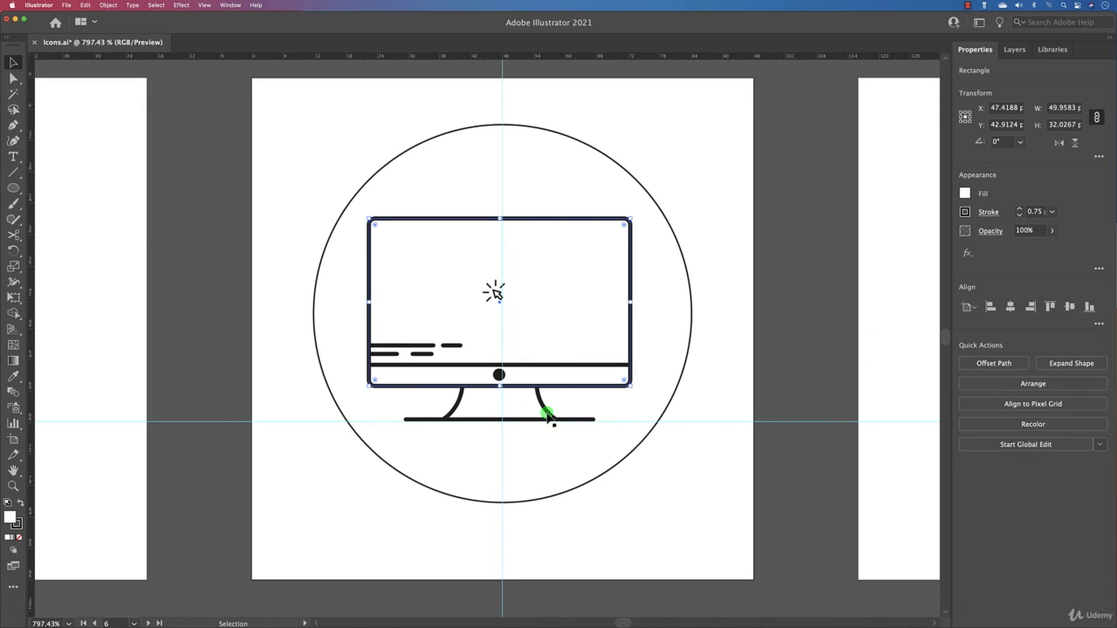
click(544, 407)
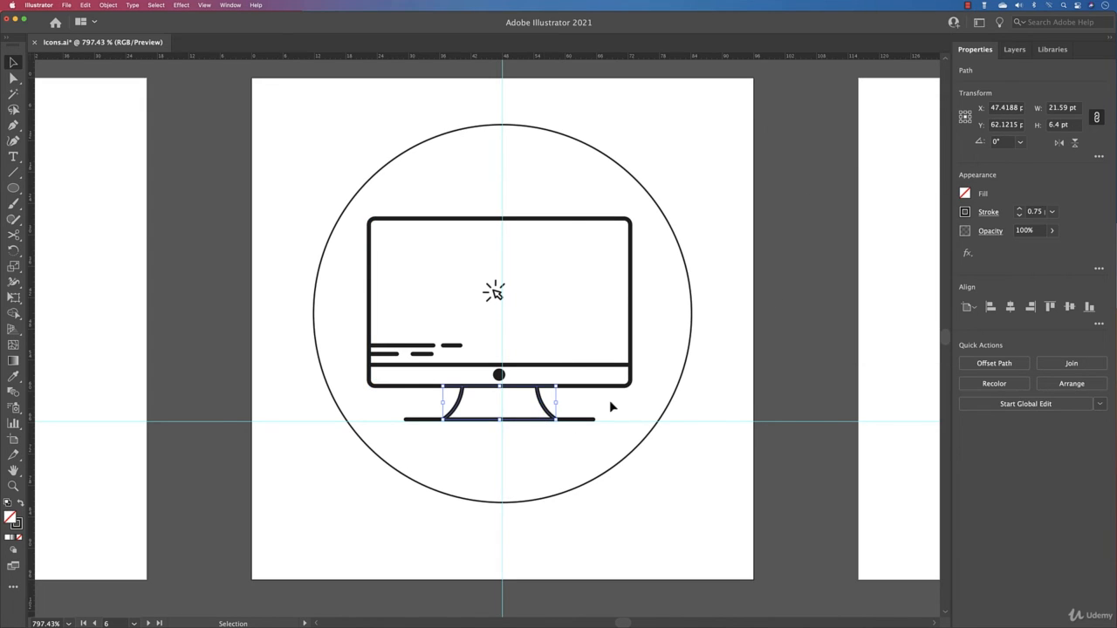
click(968, 192)
click(841, 239)
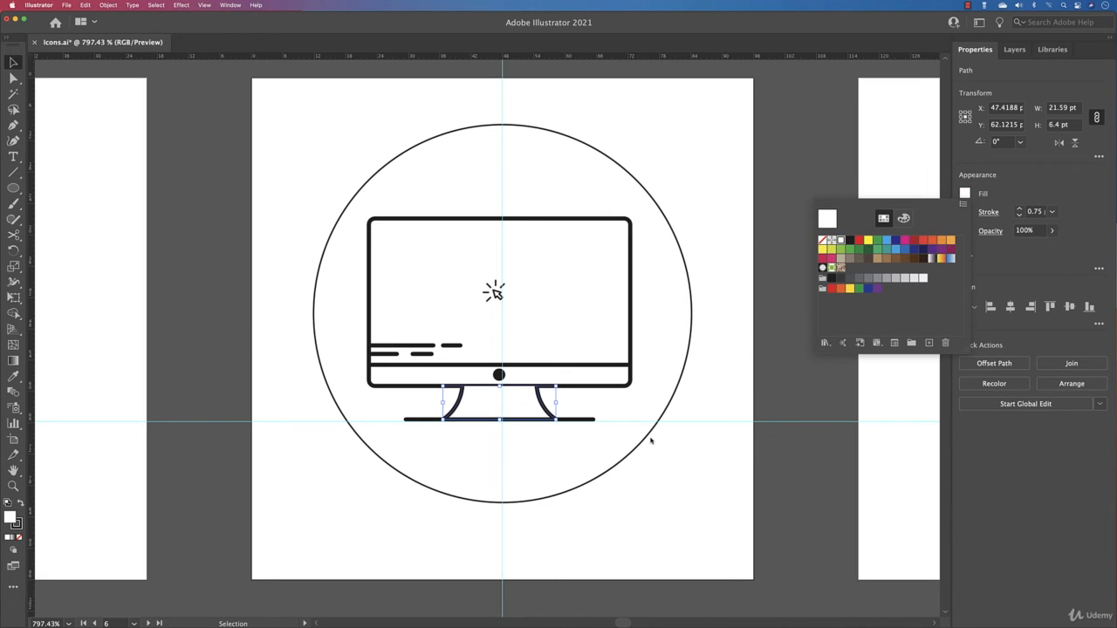
click(1071, 384)
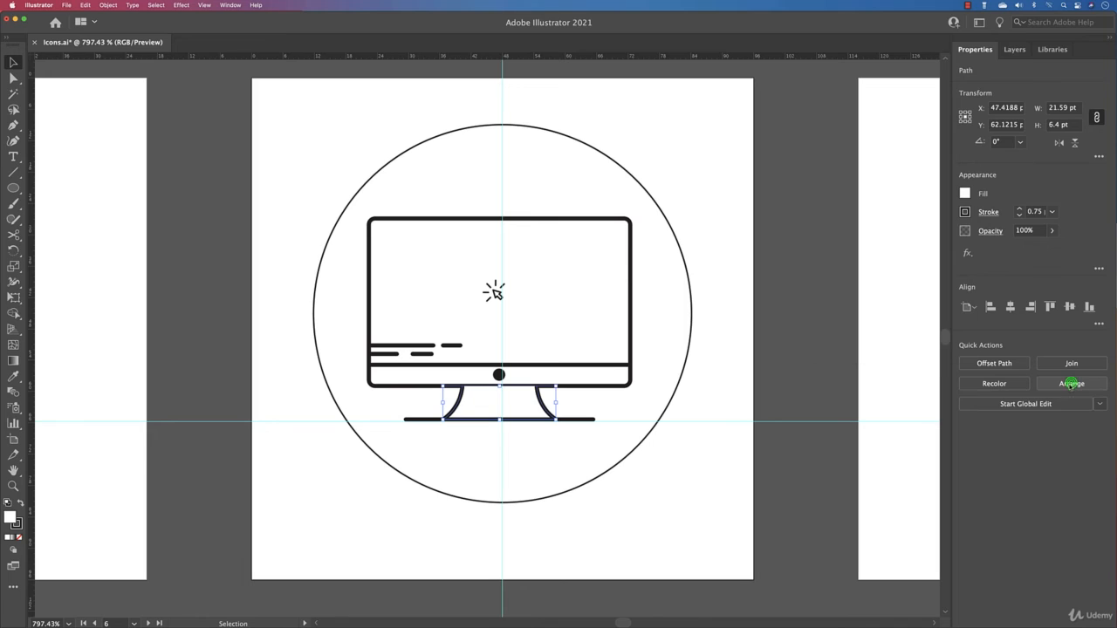
click(1071, 384)
click(1046, 418)
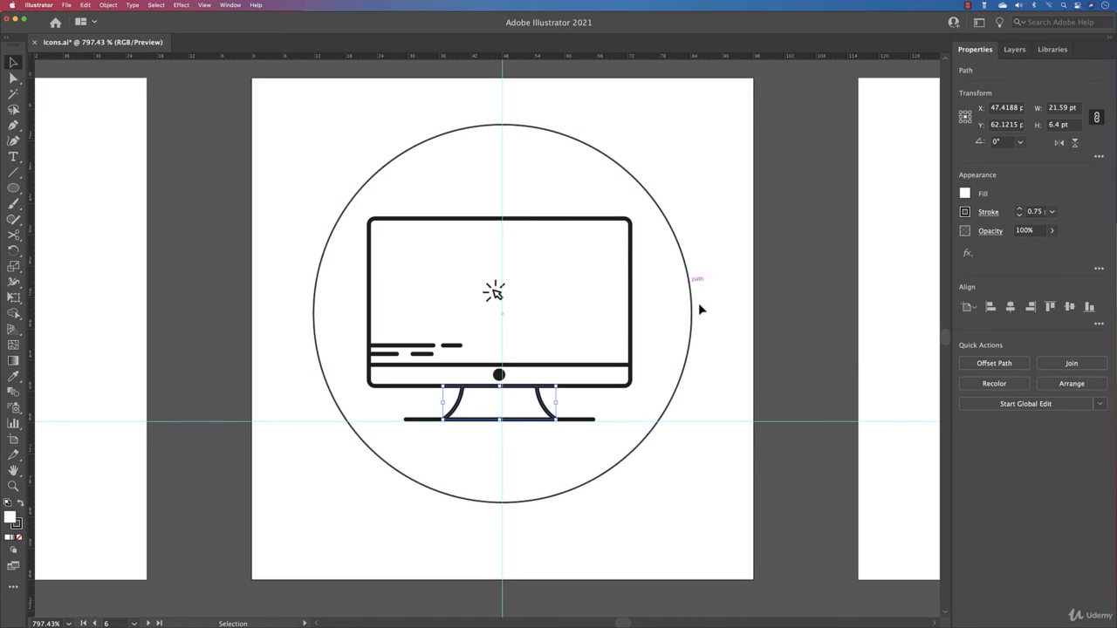
Step: Fill the round button below the screen with white and reduce its stroke to none
click(498, 374)
click(965, 193)
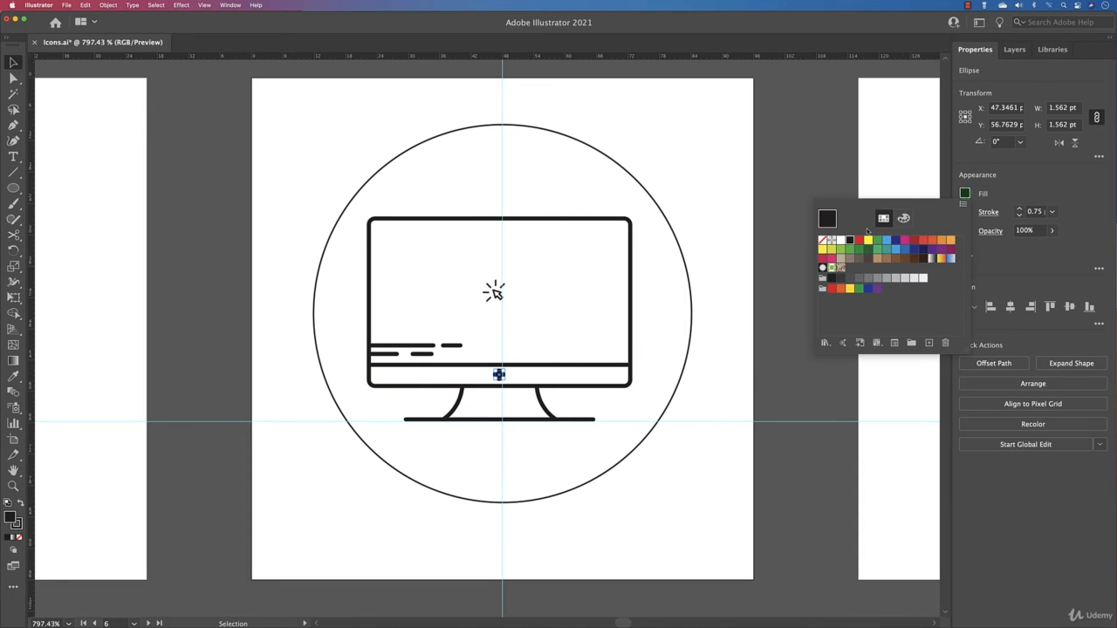
click(840, 240)
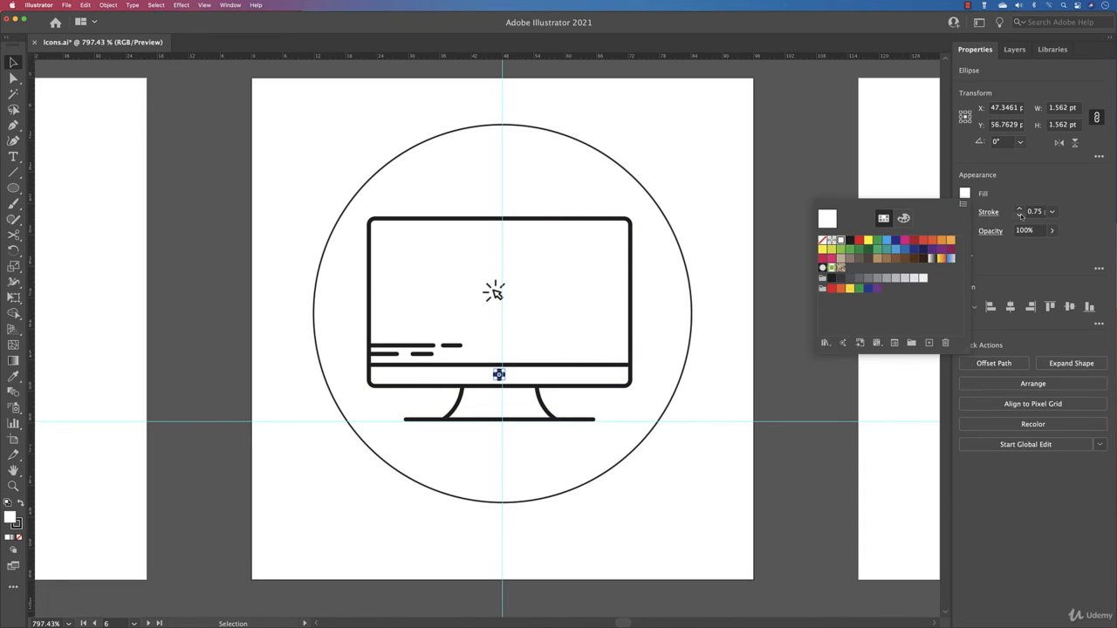
click(1019, 216)
click(1019, 216)
click(1019, 216)
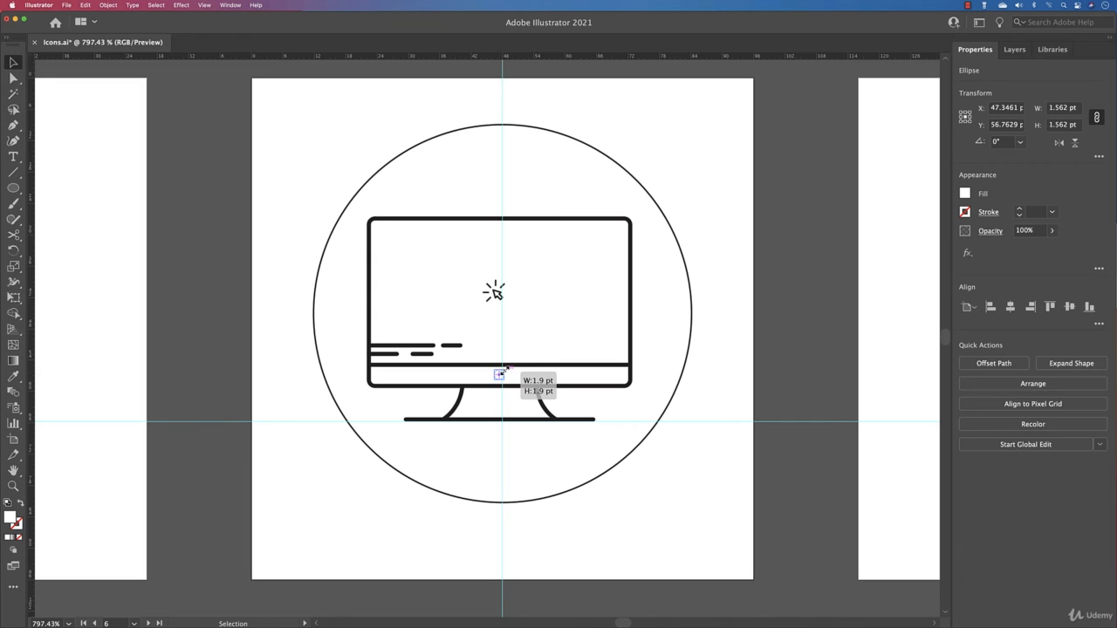
Step: Fill the large circle with black and send it behind the monitor artwork
click(686, 266)
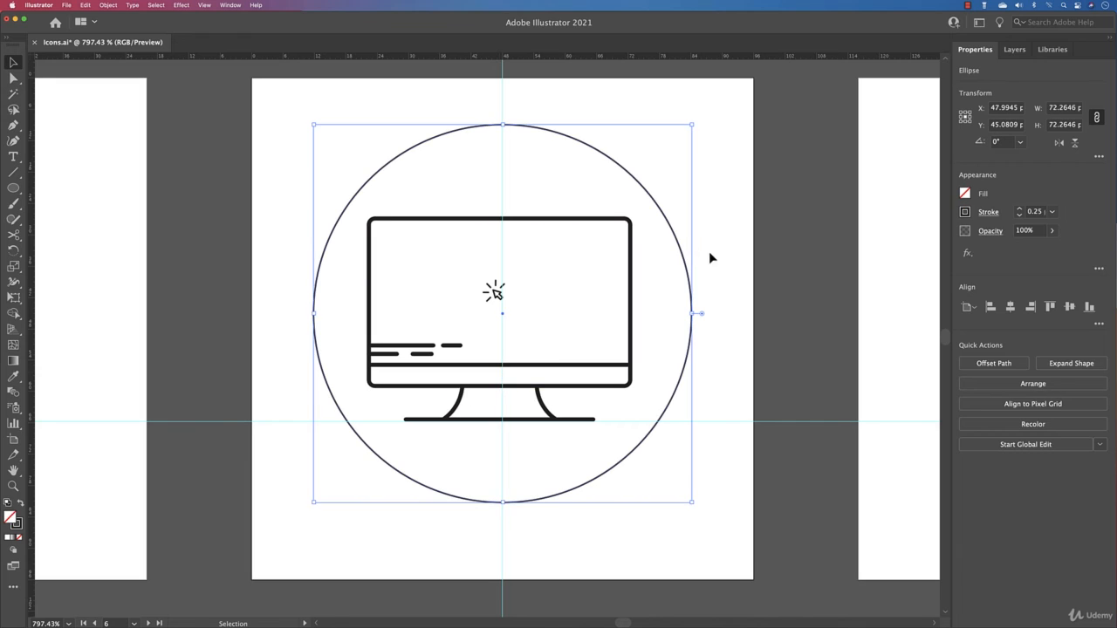
click(964, 193)
click(850, 241)
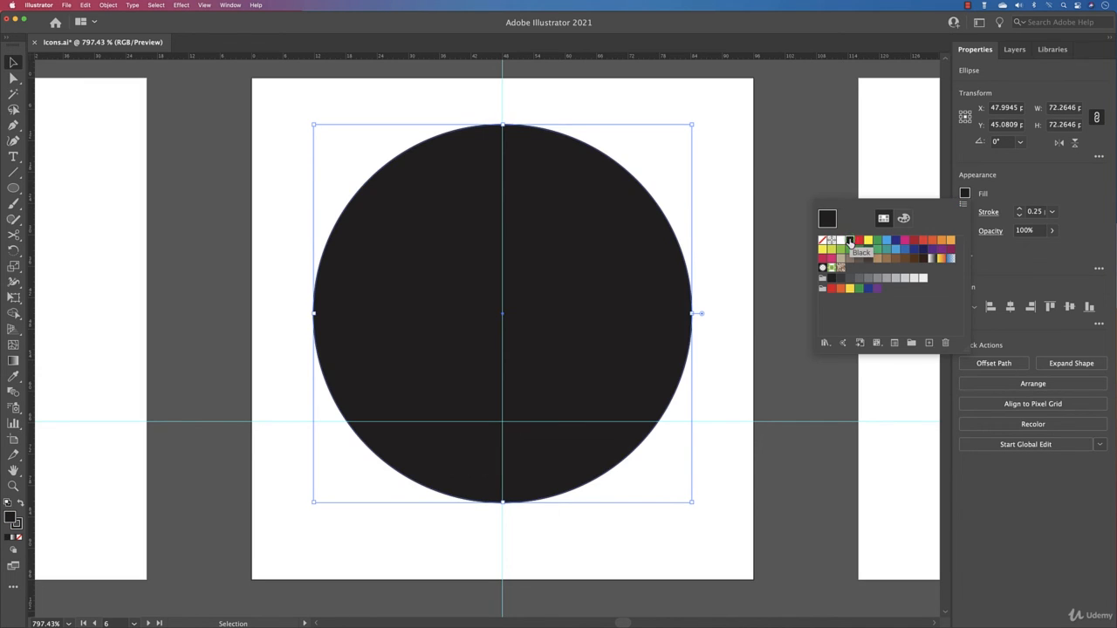
click(1034, 384)
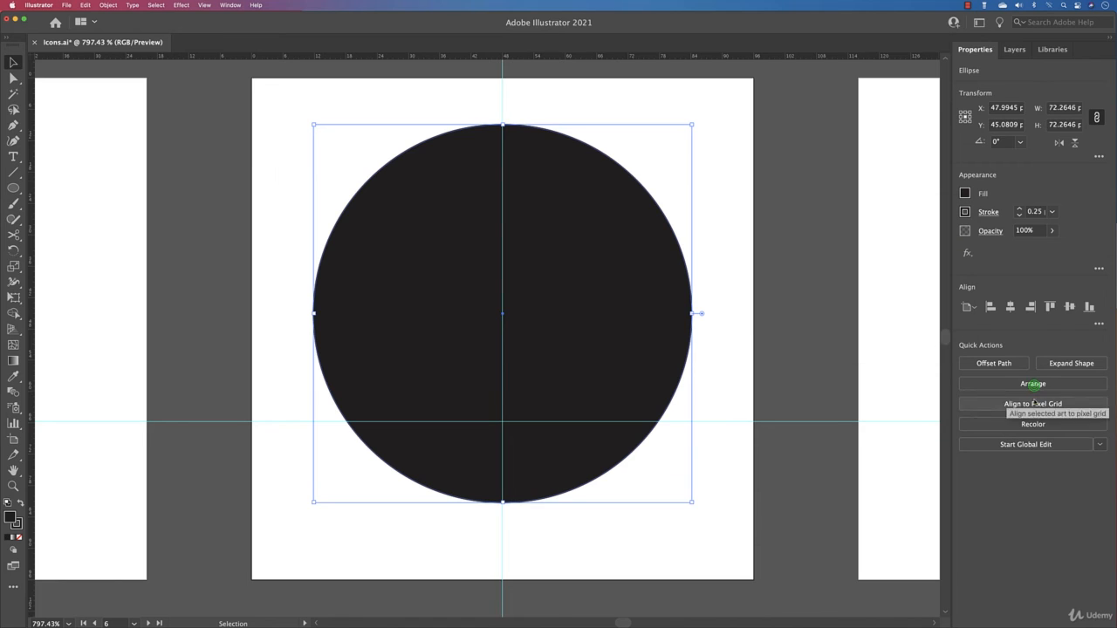
click(1033, 384)
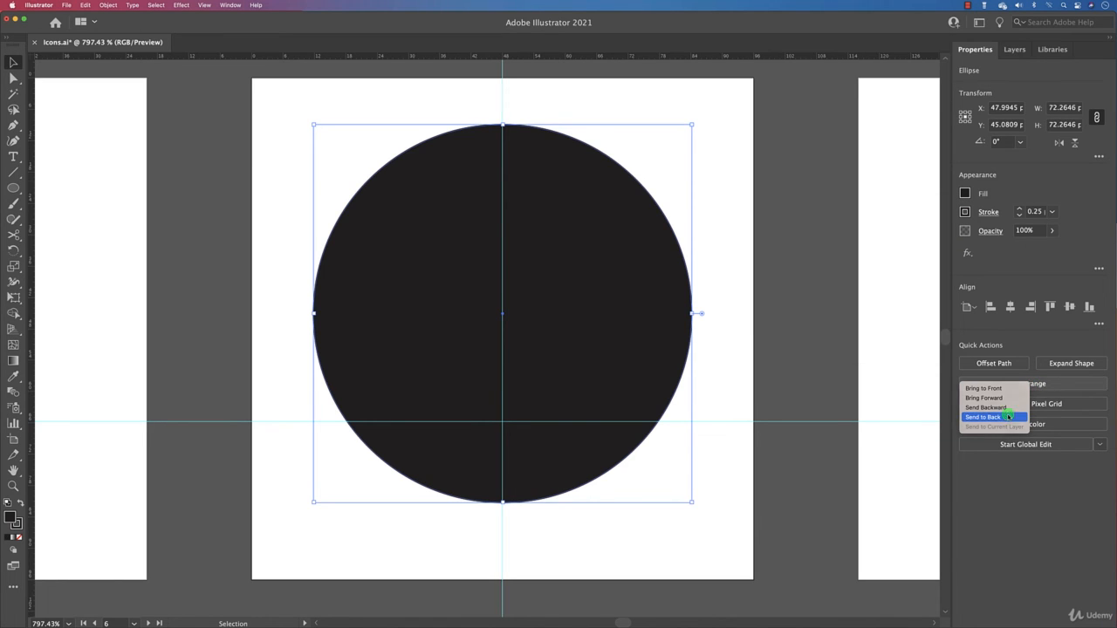
click(1008, 418)
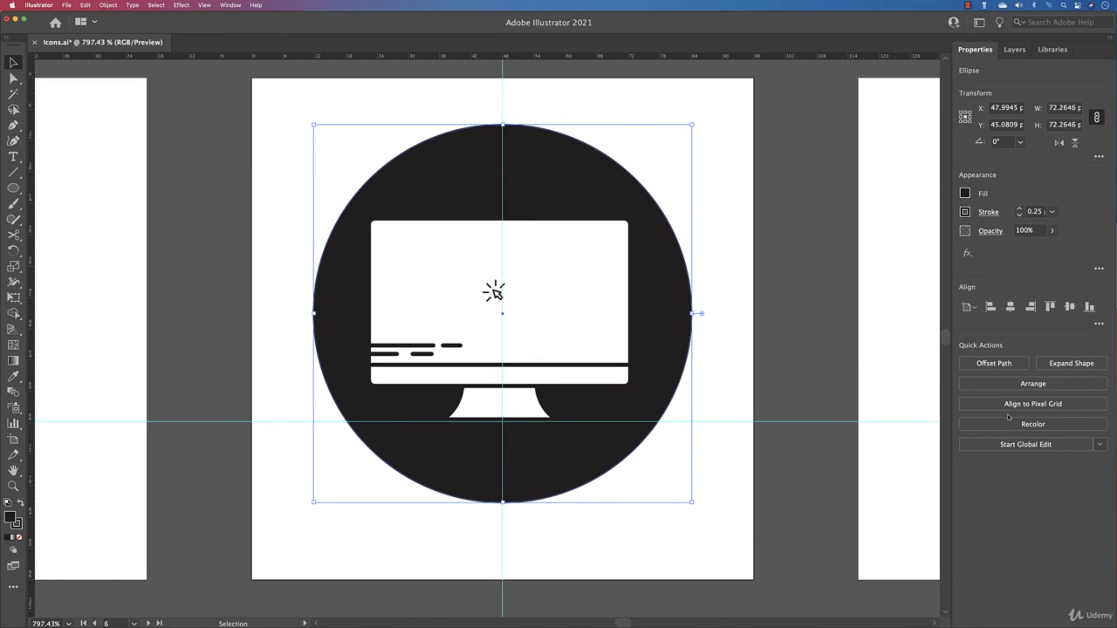
click(739, 404)
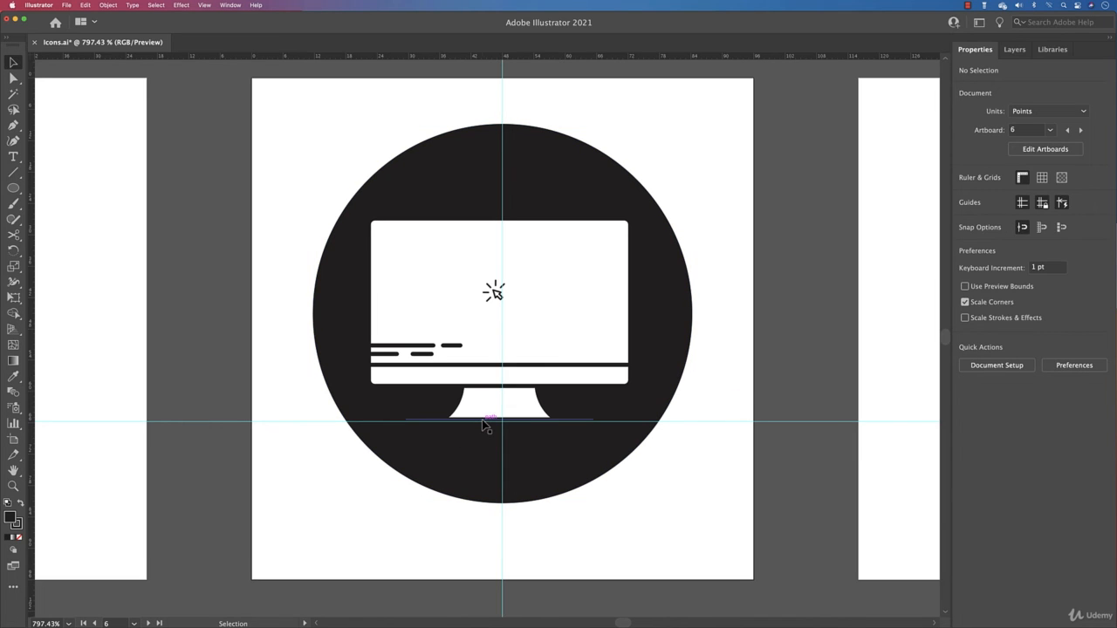
Step: Set the stroke colour of the stand's horizontal base line to white
click(483, 421)
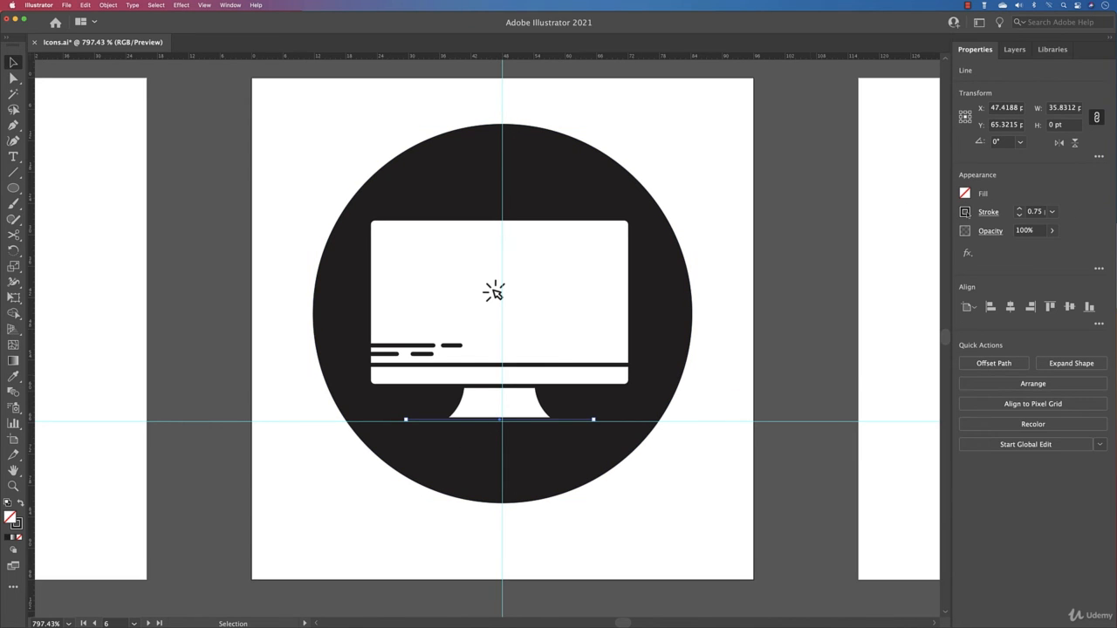
click(965, 211)
click(841, 260)
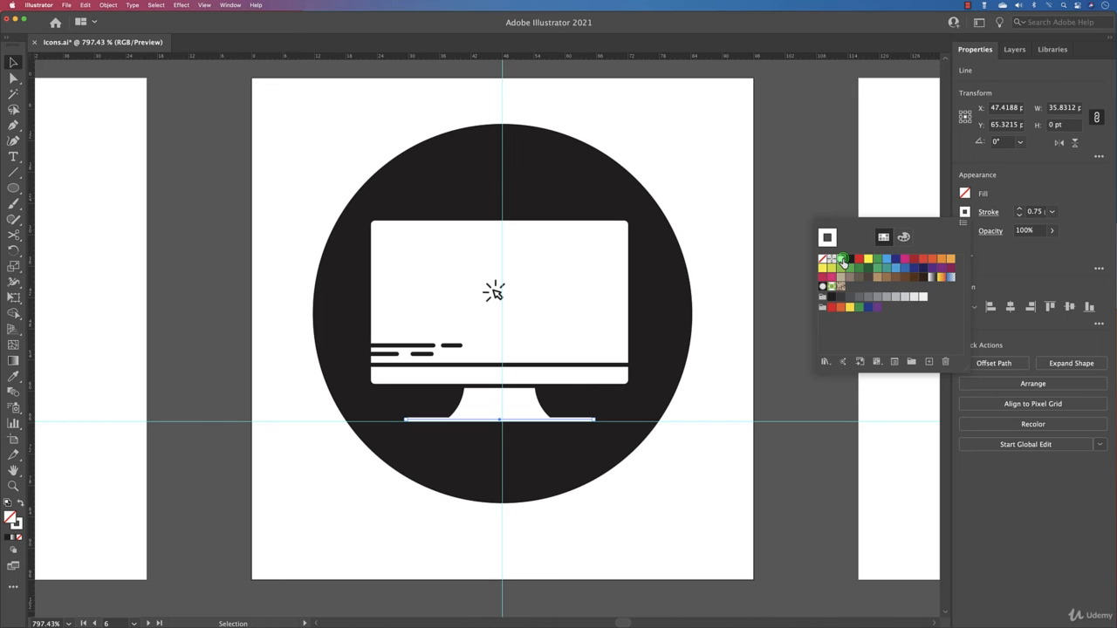
click(672, 455)
Step: Set the stroke colour of the monitor's curved stand to white
click(536, 393)
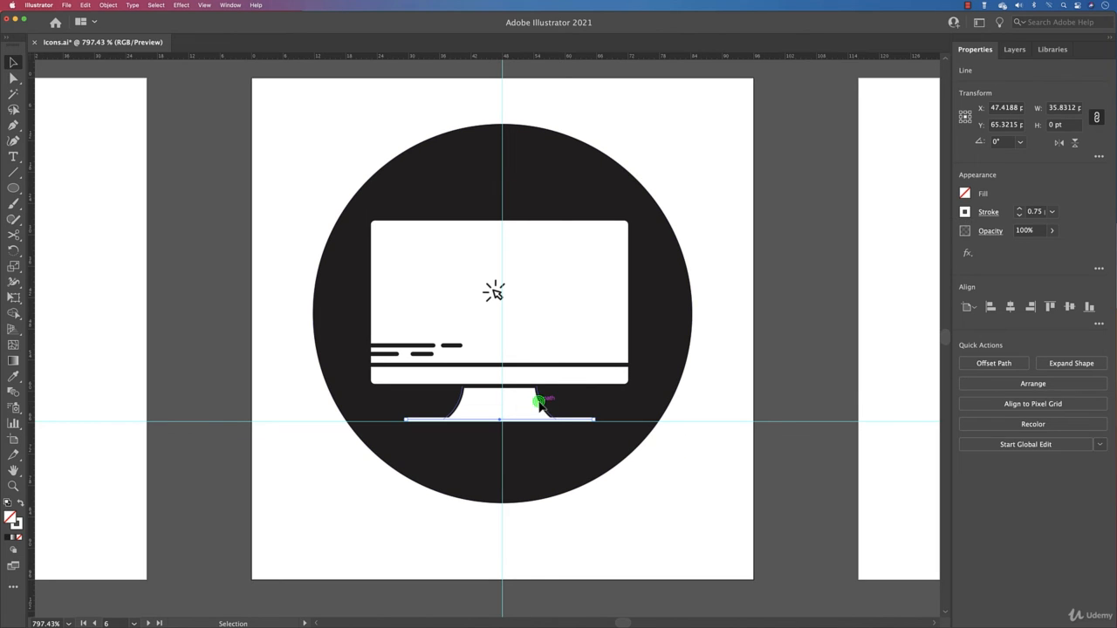
click(965, 212)
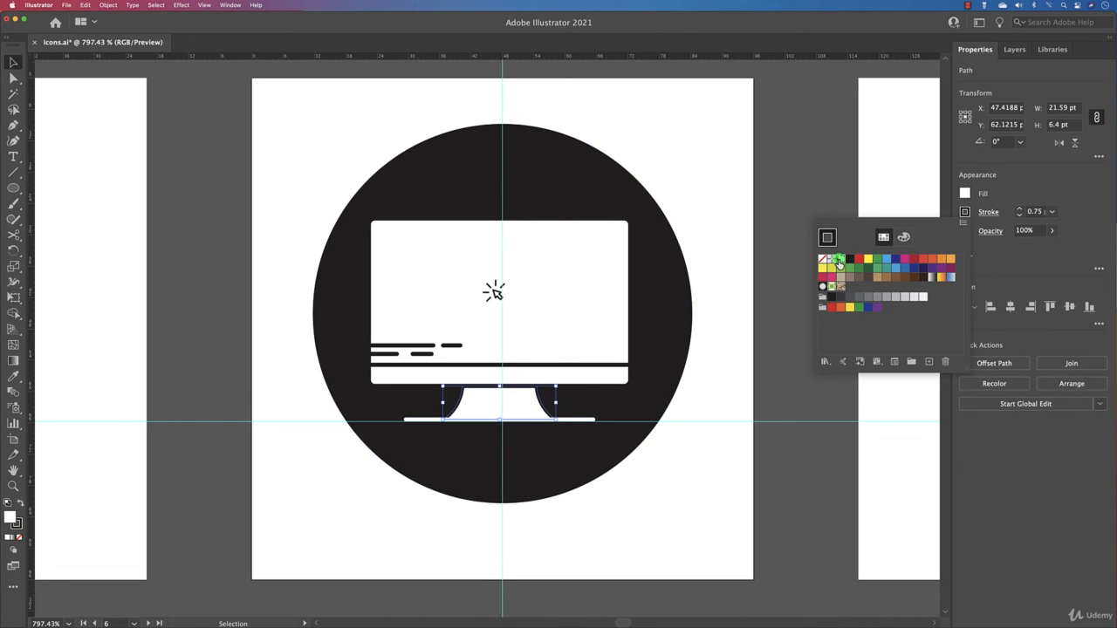
click(839, 259)
click(672, 448)
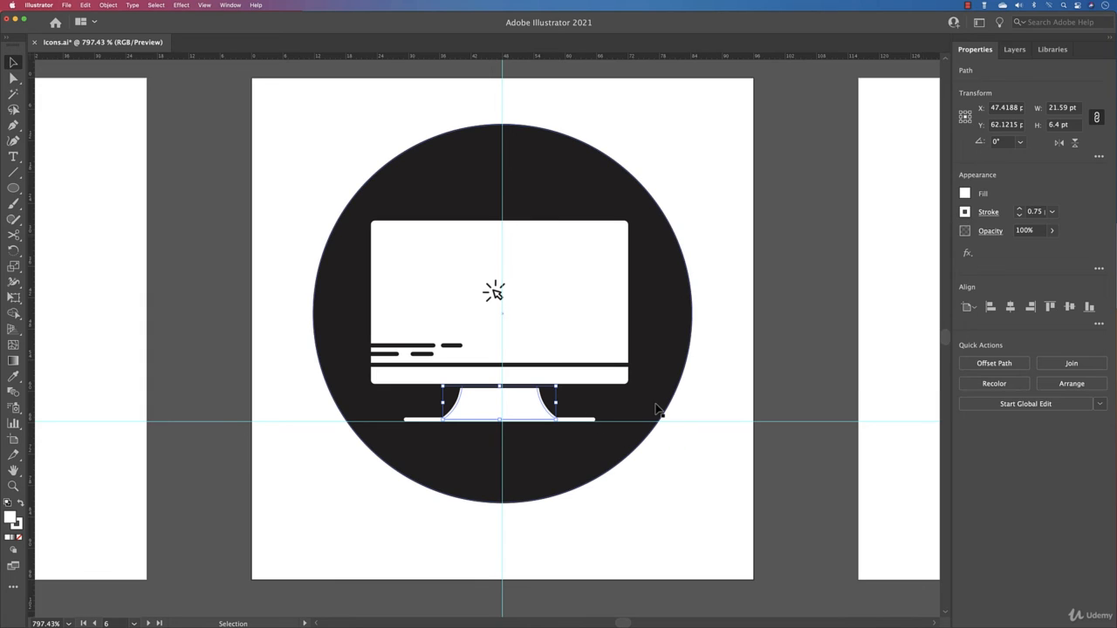
click(727, 393)
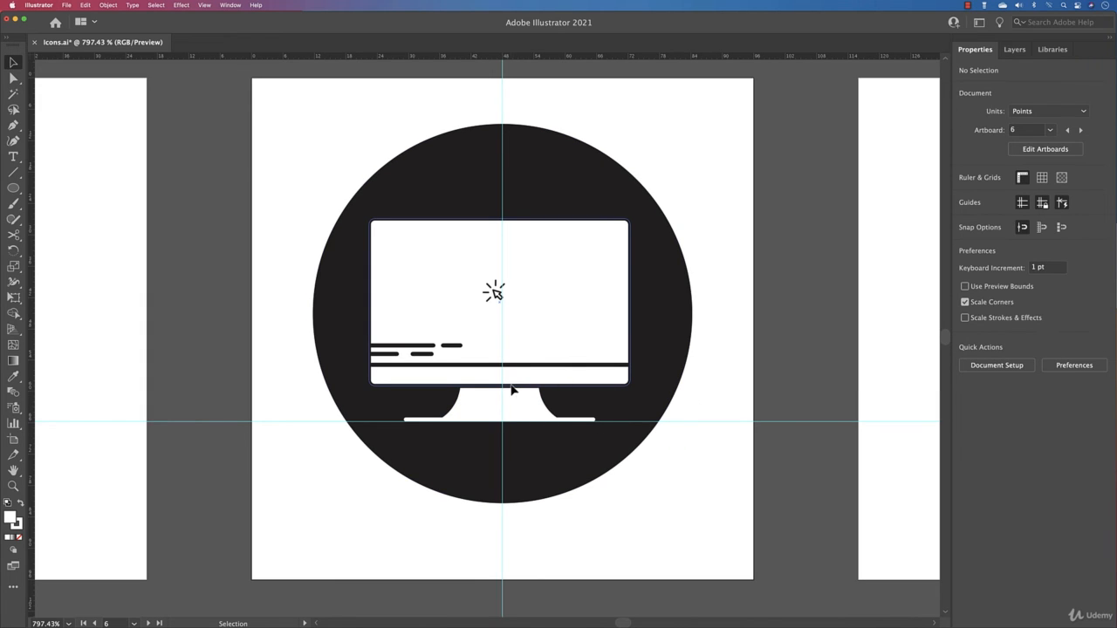
Step: Set the stroke colour of the monitor's rounded screen rectangle to white
click(516, 389)
click(964, 211)
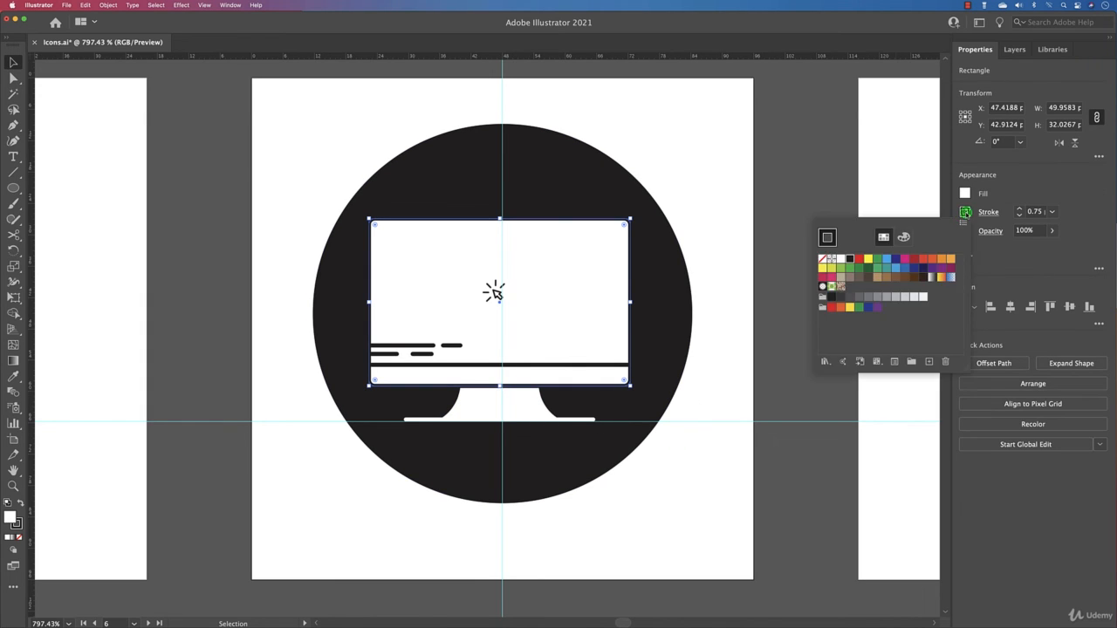
click(840, 261)
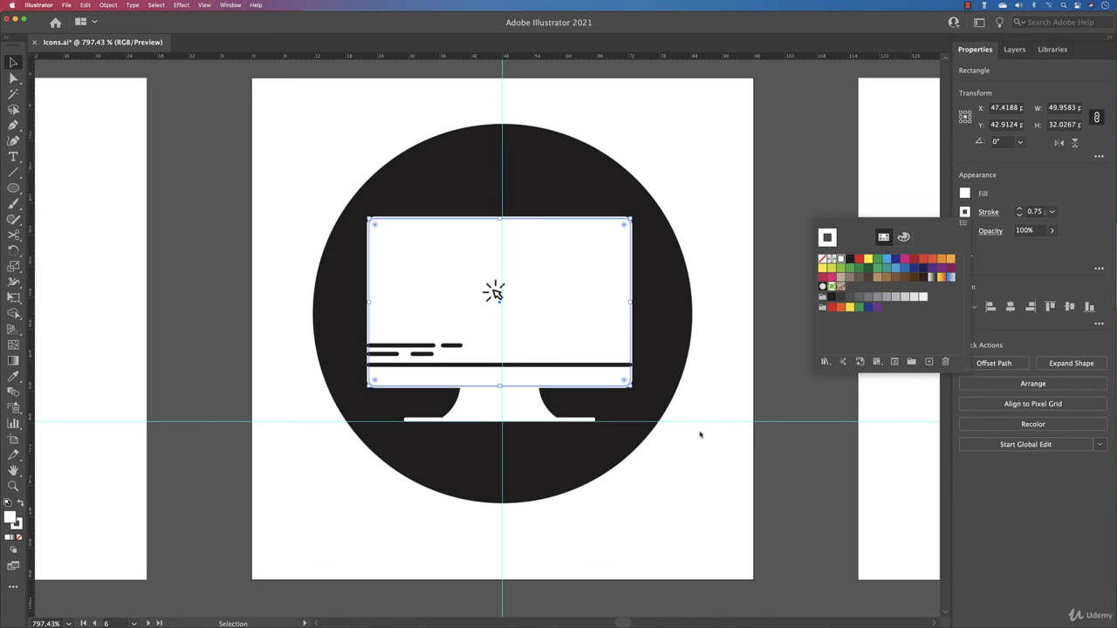
click(692, 449)
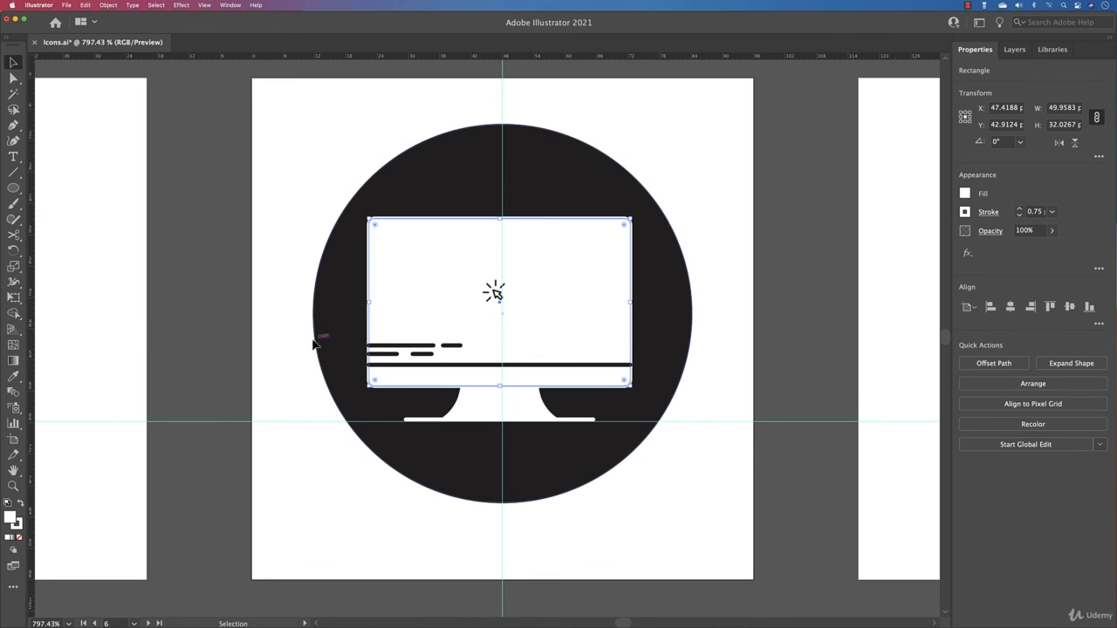
Step: Shift the two dashes at the screen's lower left outward so they reach the left edge of the white monitor
drag(292, 367, 360, 356)
shift+click(409, 320)
shift+click(331, 315)
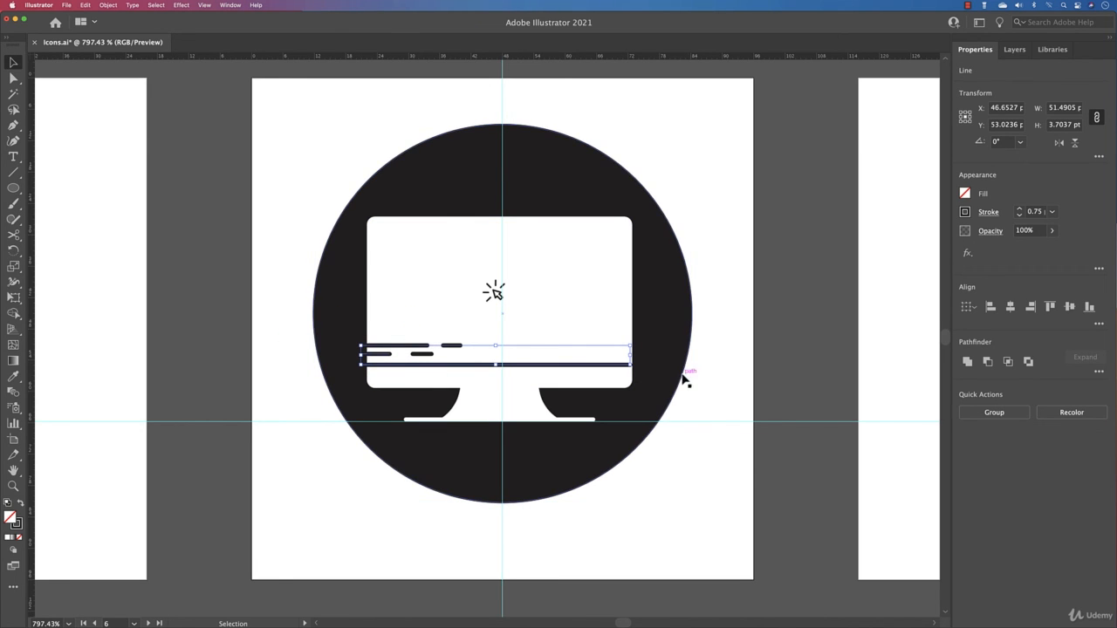
click(725, 401)
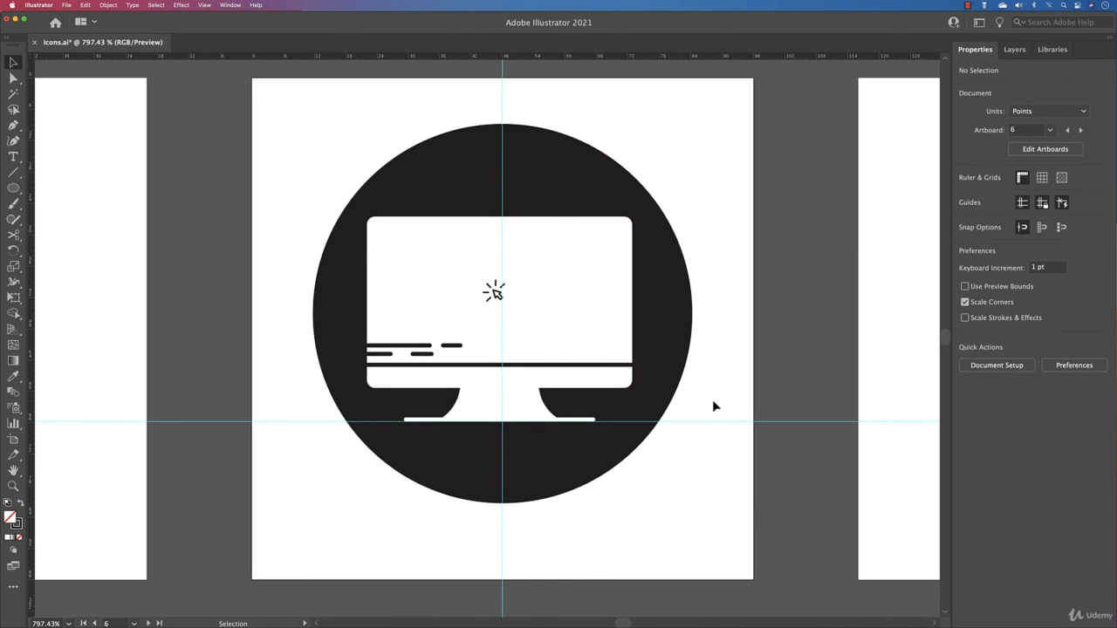
Step: Fit all artboards in view to examine the solid monitor icon alongside the other icons
drag(289, 338, 558, 344)
drag(649, 353, 431, 354)
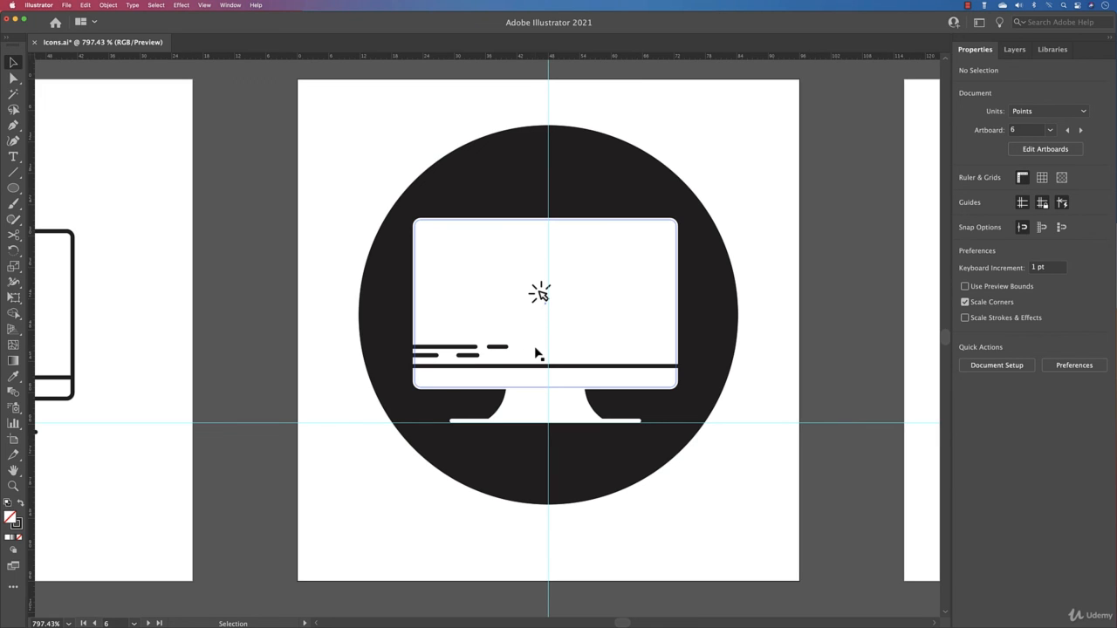
key(super+alt+0)
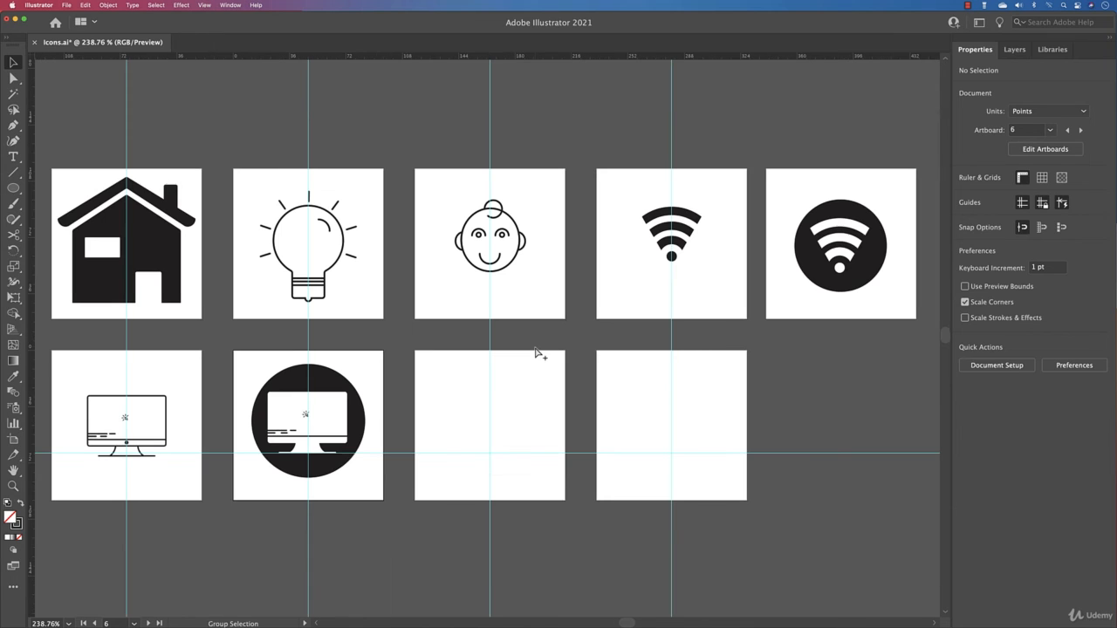